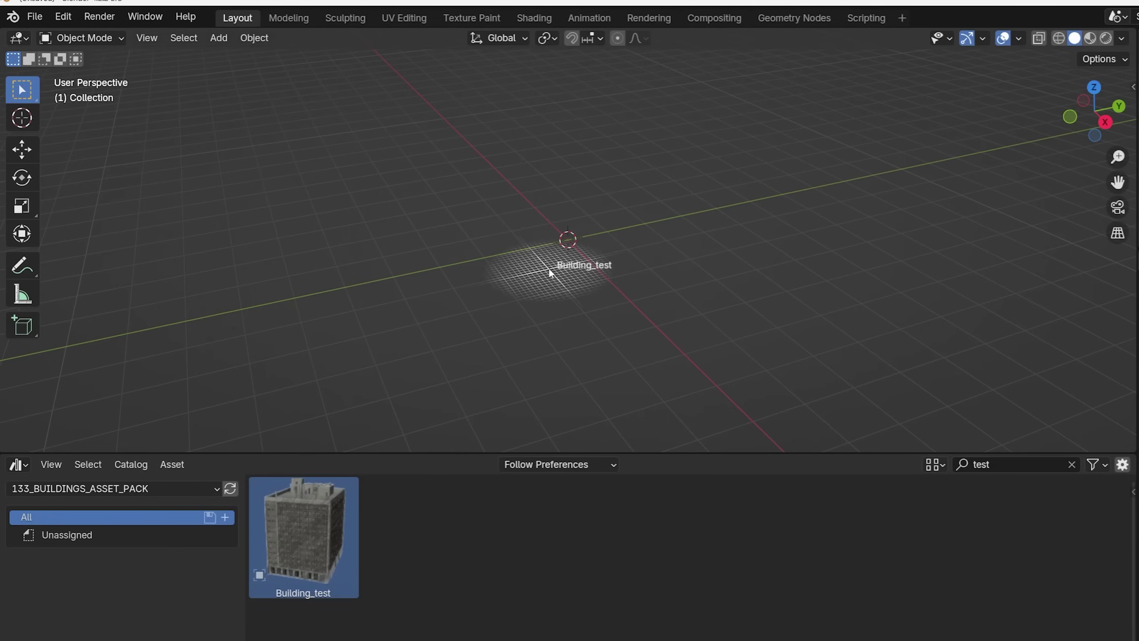
Cancel placing the building and review the import method choices, leaving Follow Preferences selected.
left_click_drag(544, 276, 327, 524)
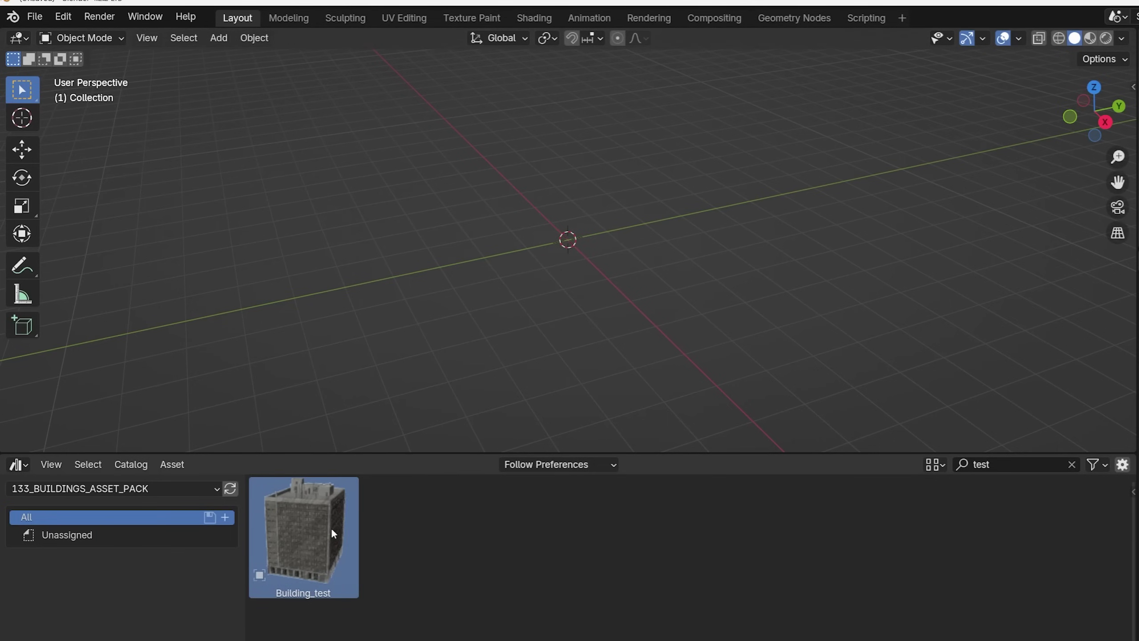
left_click(587, 466)
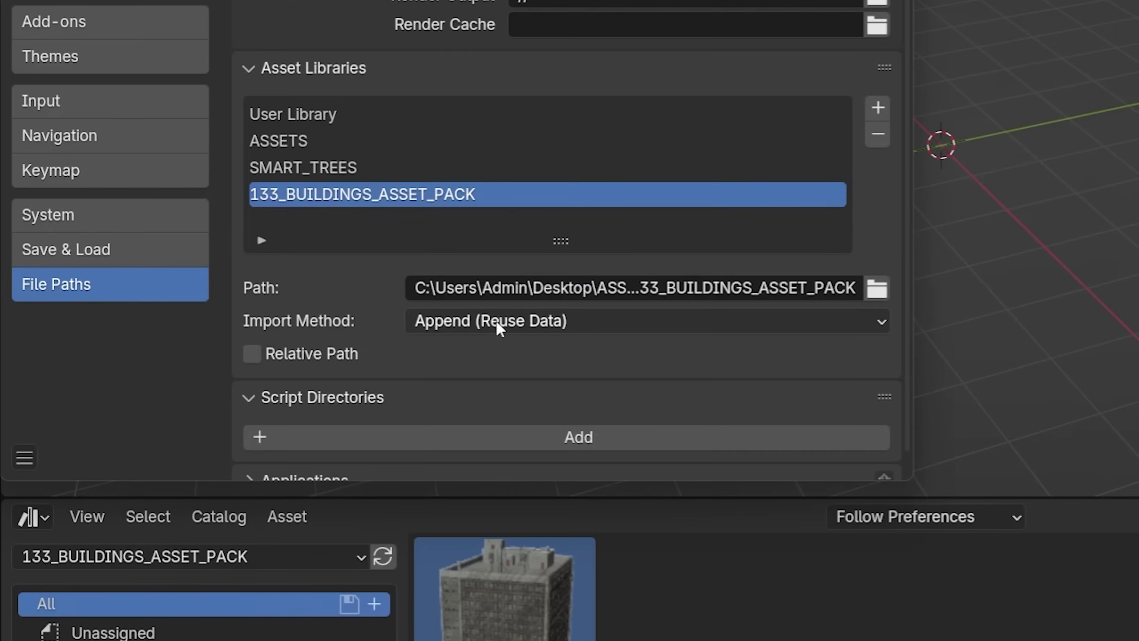
left_click(496, 324)
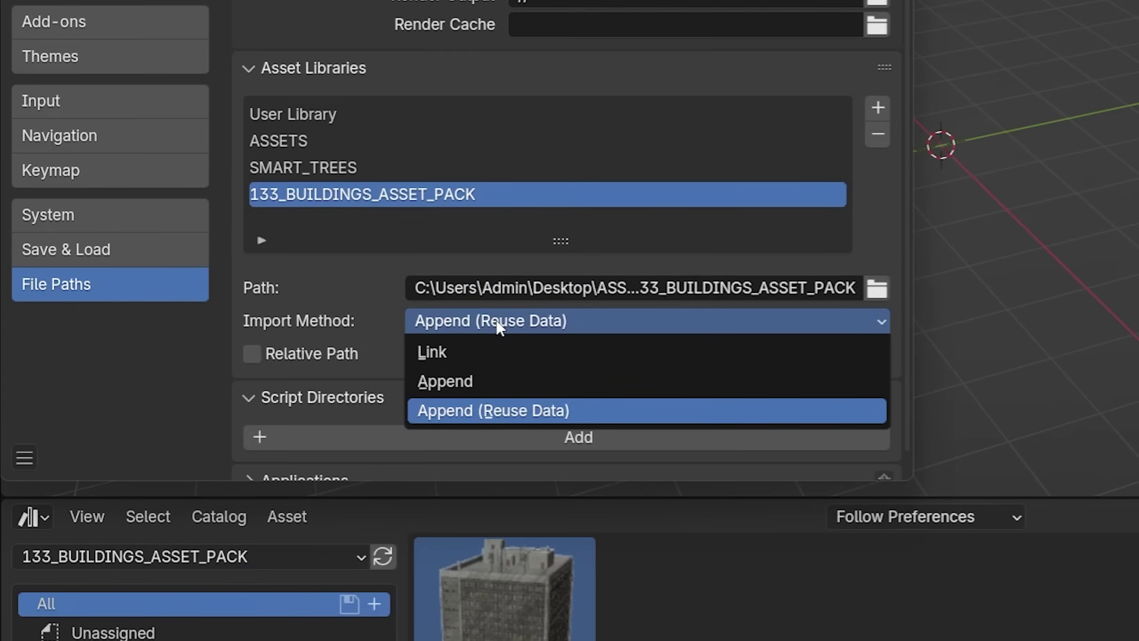
left_click(499, 327)
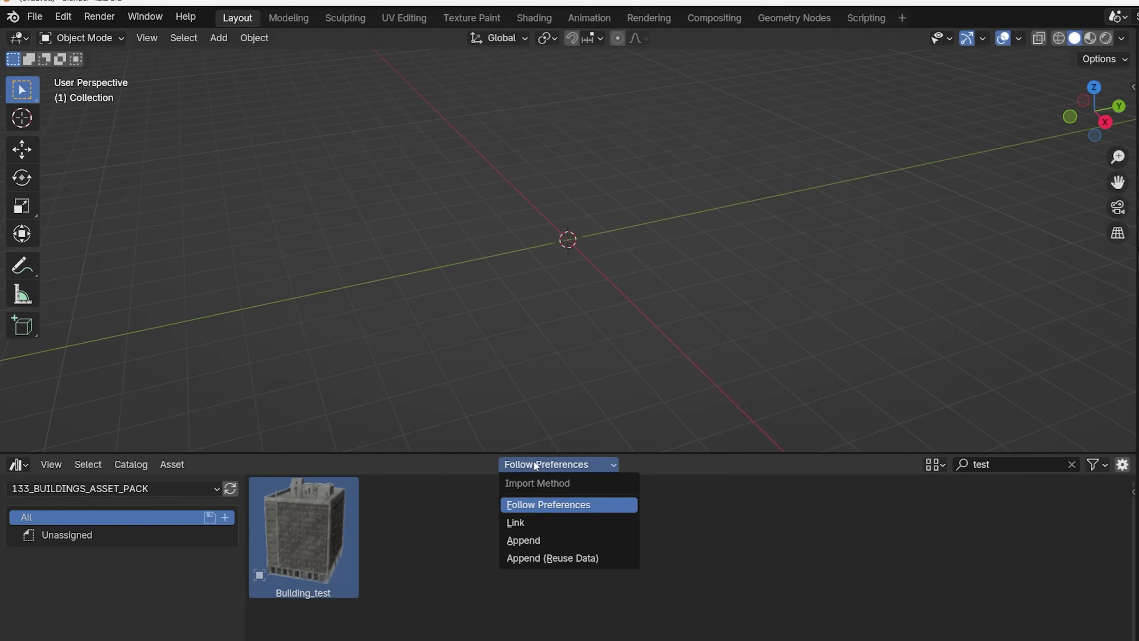
Switch the asset browser import method to Append.
left_click(535, 558)
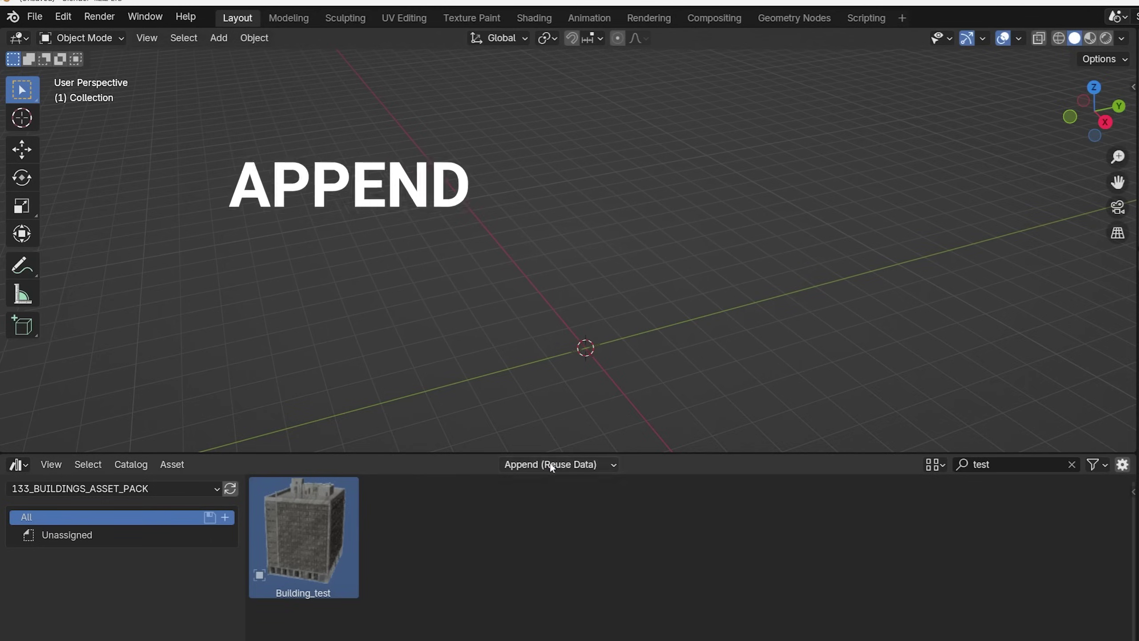
left_click(552, 465)
left_click(532, 541)
Copy the Building_test objects from the asset file and paste them into append.blend.
left_click_drag(312, 539, 587, 356)
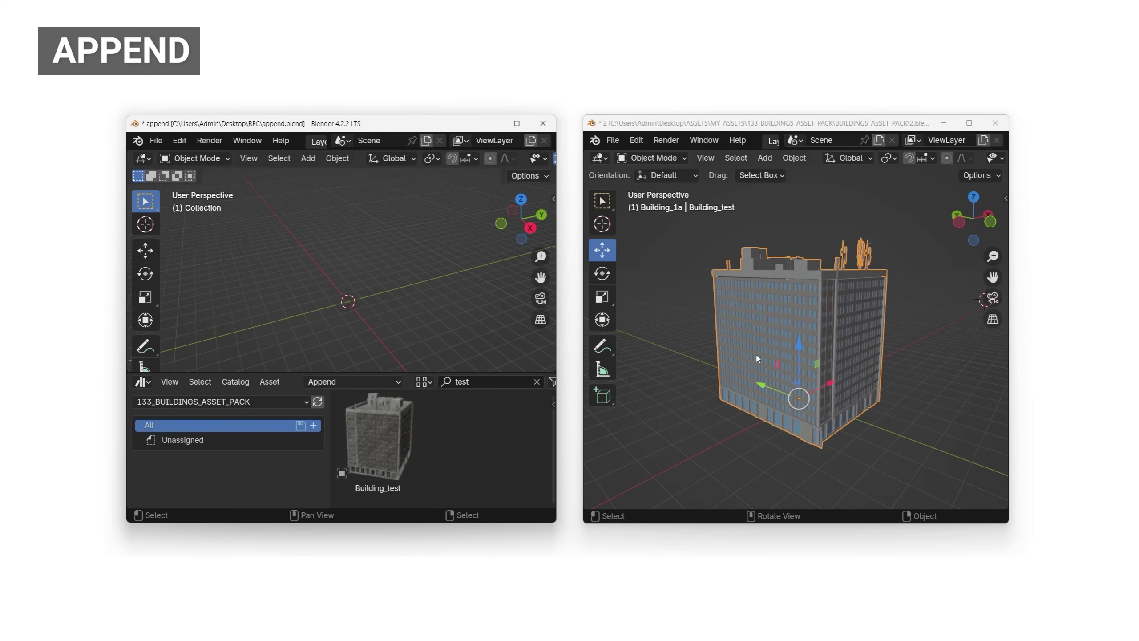
right_click(755, 353)
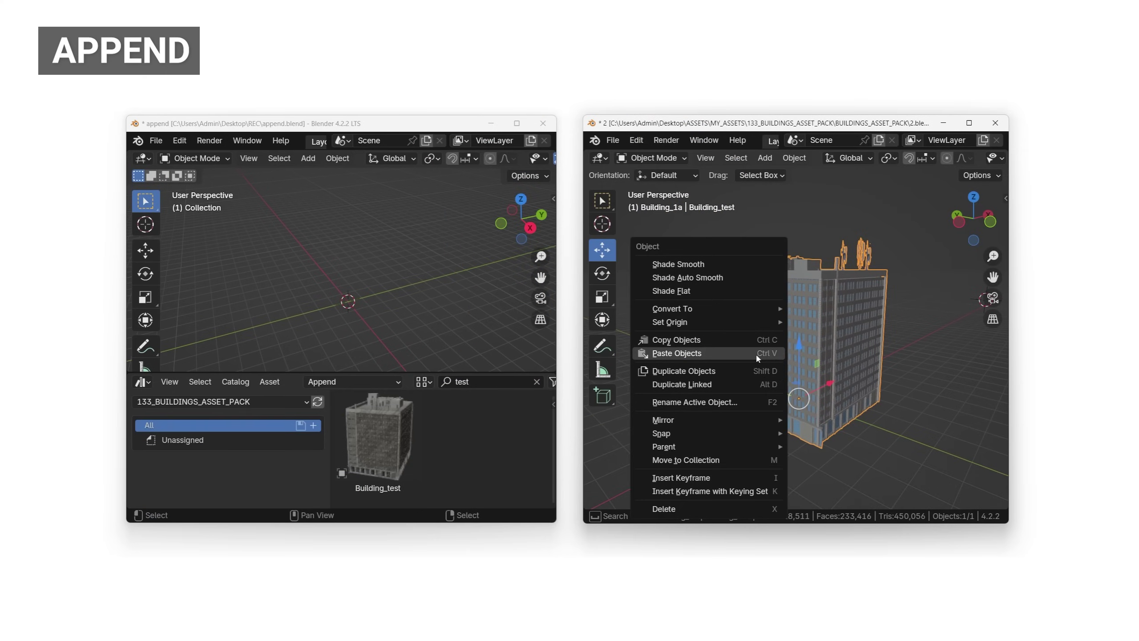
left_click(670, 339)
right_click(333, 274)
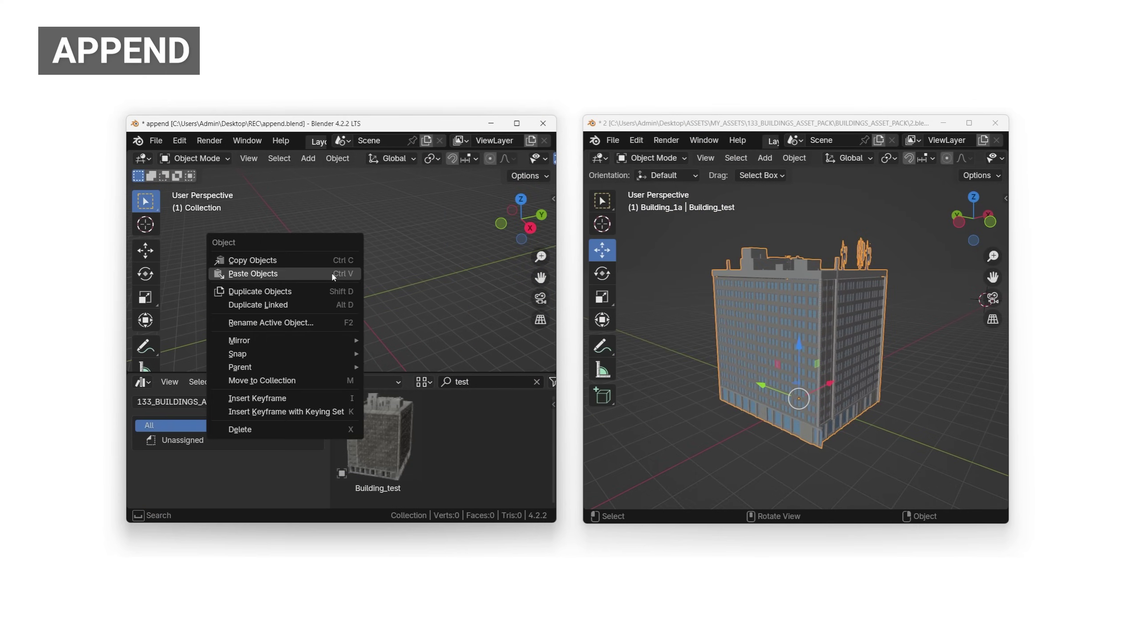
left_click(253, 273)
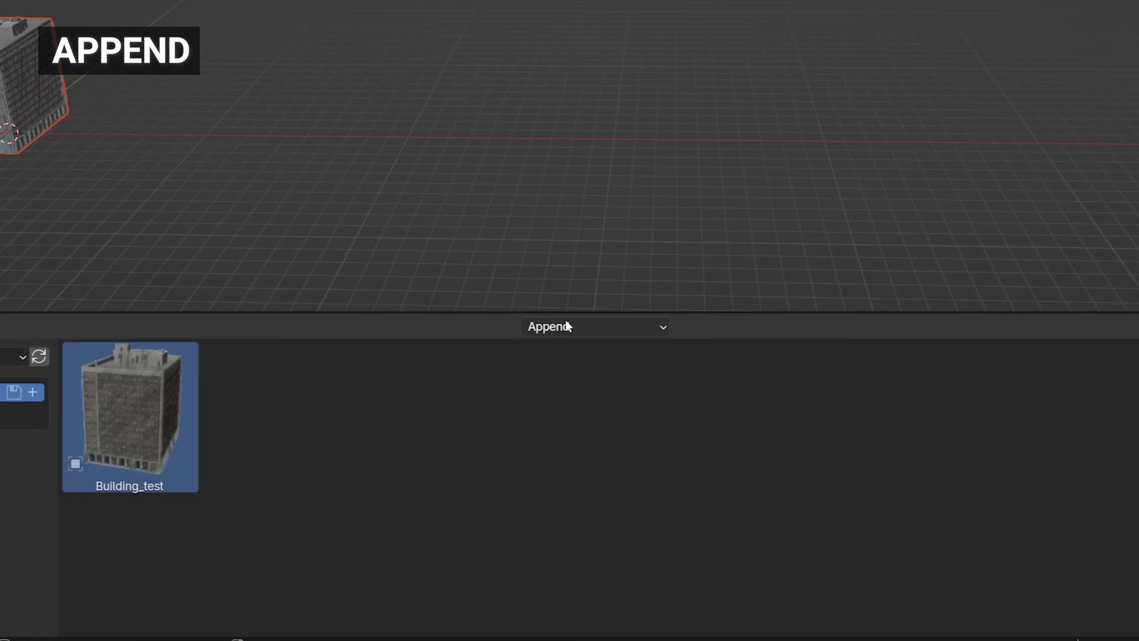
Drag eight more Building_test copies into the row.
left_click_drag(130, 410, 112, 90)
left_click_drag(130, 410, 371, 94)
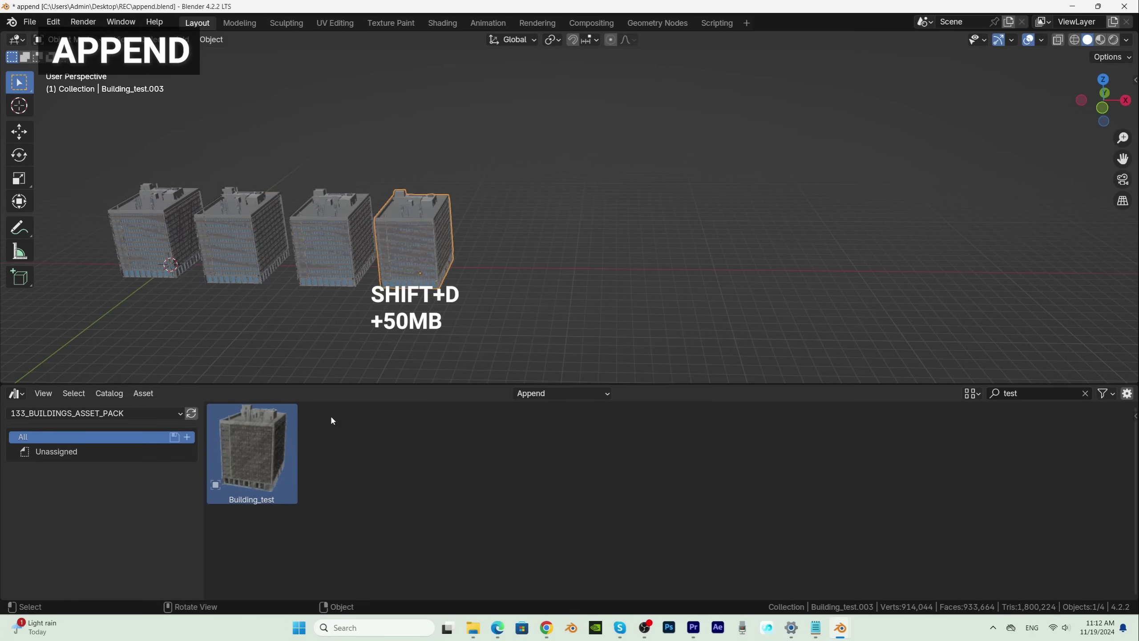
left_click_drag(251, 448, 503, 273)
left_click_drag(251, 449, 585, 276)
left_click_drag(251, 448, 745, 278)
left_click_drag(251, 449, 827, 274)
left_click_drag(269, 467, 919, 276)
left_click_drag(251, 448, 1005, 269)
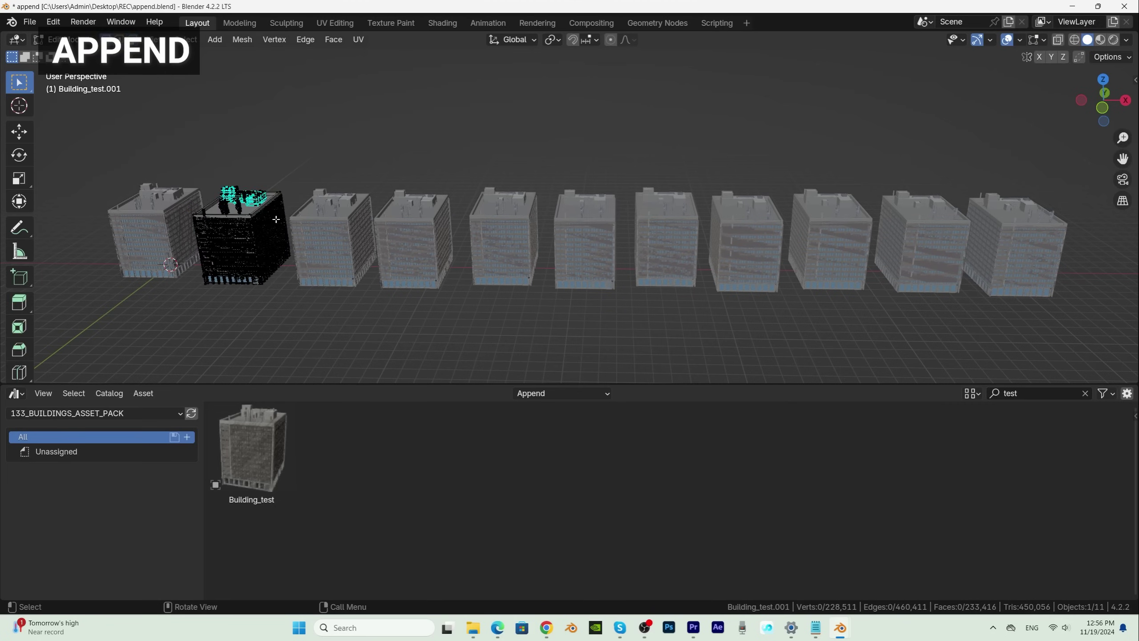
Extrude a roof box on one copy and a face-strip bar on the next.
key("e")
left_click(332, 148)
key("alt+q")
left_click_drag(311, 241, 322, 262)
key("e")
left_click(296, 278)
Inset a roof face on another copy and extrude it into a tall tower.
key("Tab")
left_click(418, 237)
key("Tab")
left_click(438, 211)
key("i")
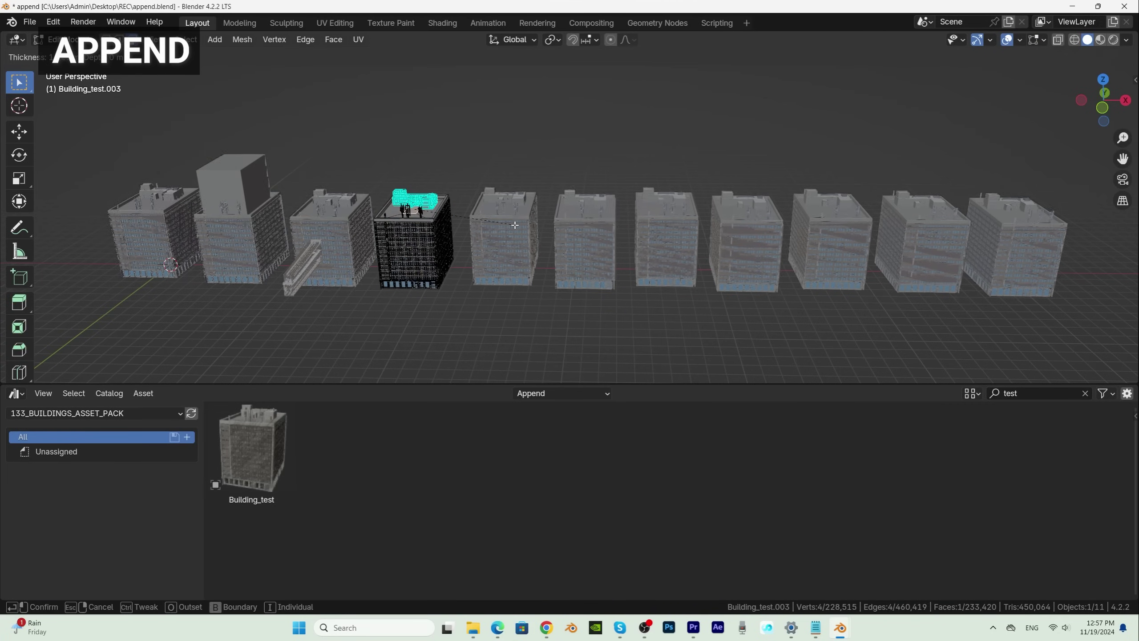
left_click(514, 225)
key("e")
left_click(527, 156)
Rework the next copy's floors into slabs in Edit Mode.
key("Tab")
left_click(528, 242)
key("Tab")
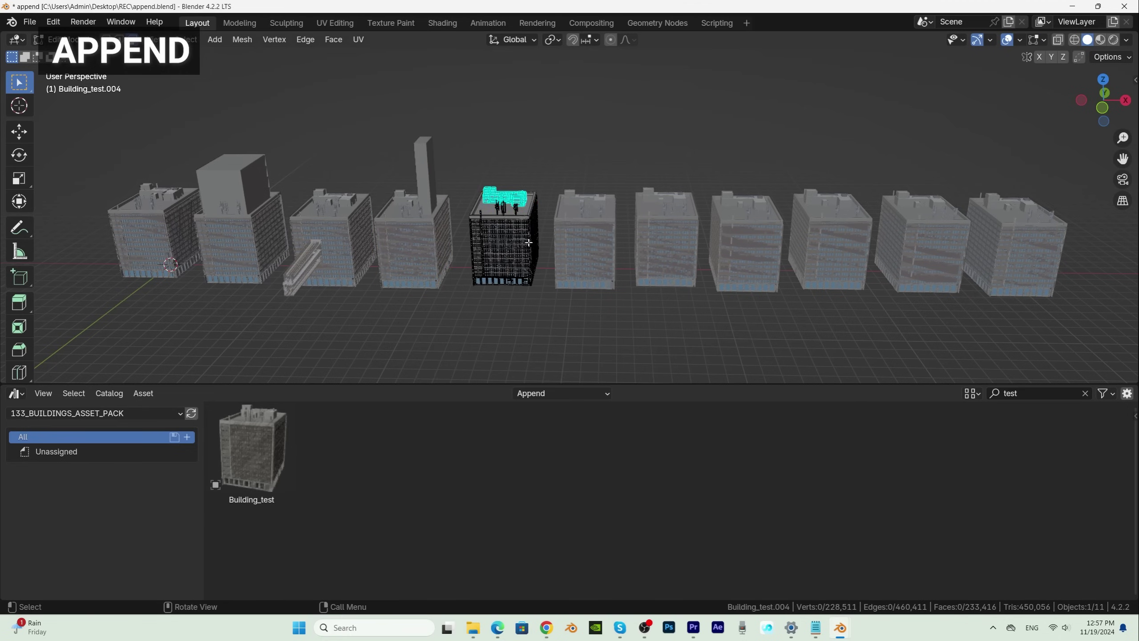
key("x")
key("Tab")
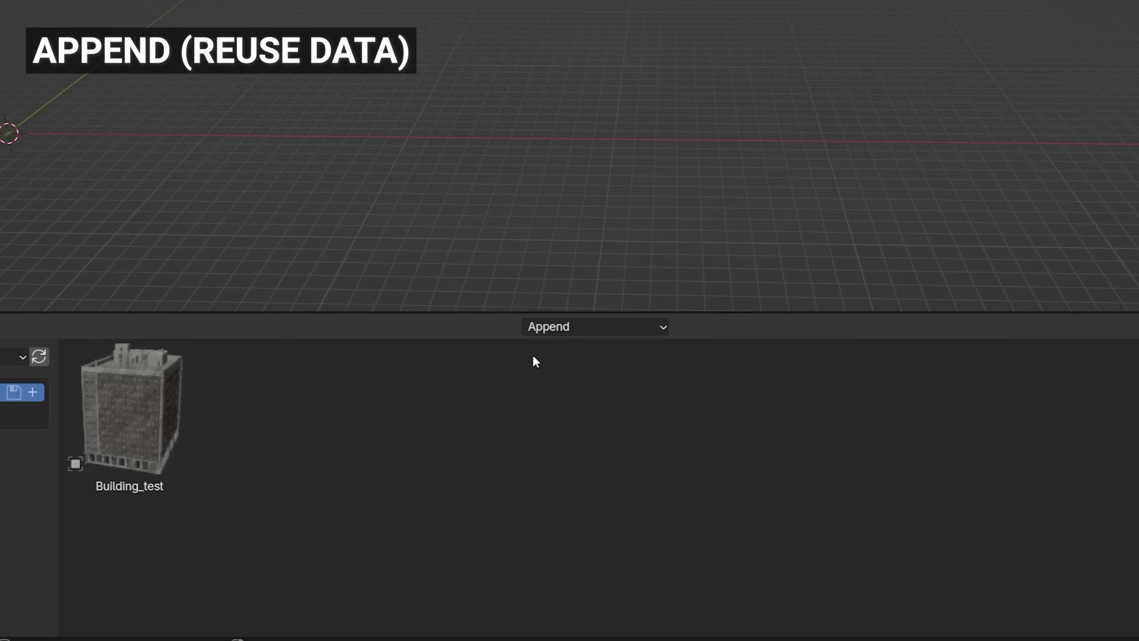
Set the import method to Append (Reuse Data) and place the first Building_test.
left_click(557, 330)
left_click(564, 443)
left_click_drag(129, 403, 19, 144)
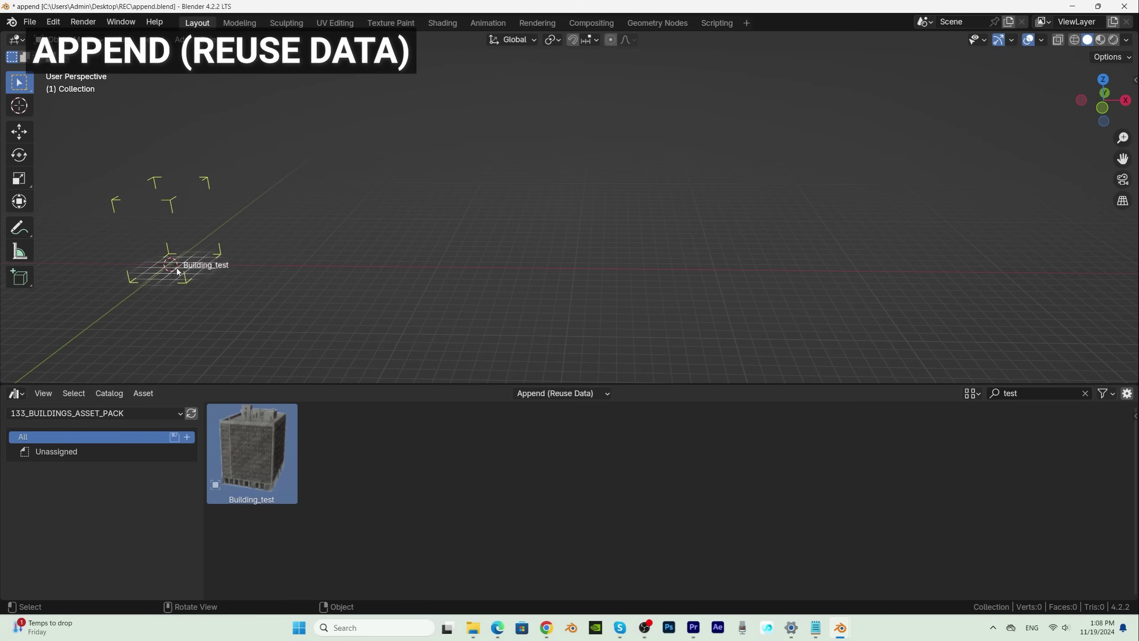
left_click_drag(178, 271, 170, 267)
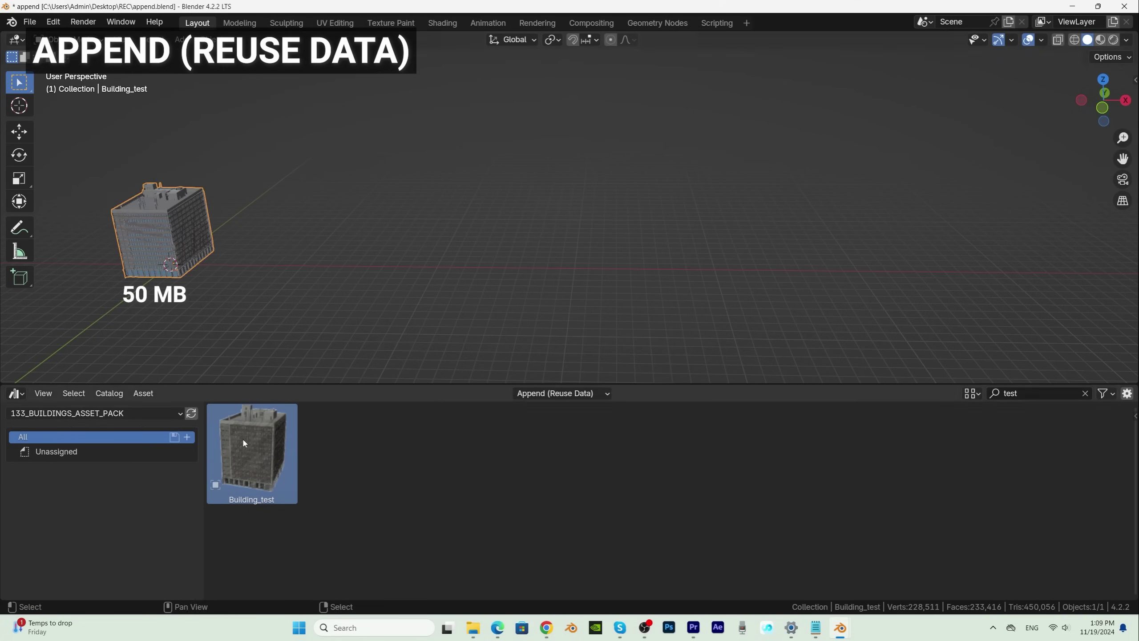
Add the remaining Building_test copies to make a row of ten.
left_click_drag(244, 443, 251, 269)
left_click_drag(251, 444, 416, 266)
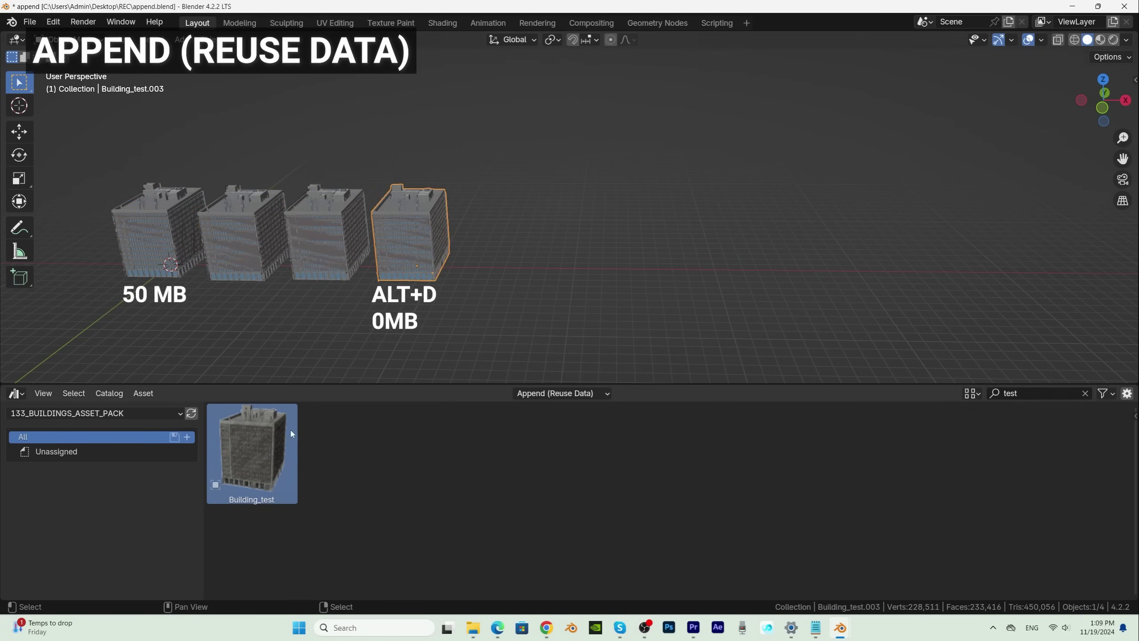
left_click_drag(291, 433, 497, 268)
left_click_drag(251, 446, 575, 269)
left_click_drag(251, 446, 655, 270)
left_click_drag(251, 446, 830, 274)
left_click_drag(251, 446, 917, 278)
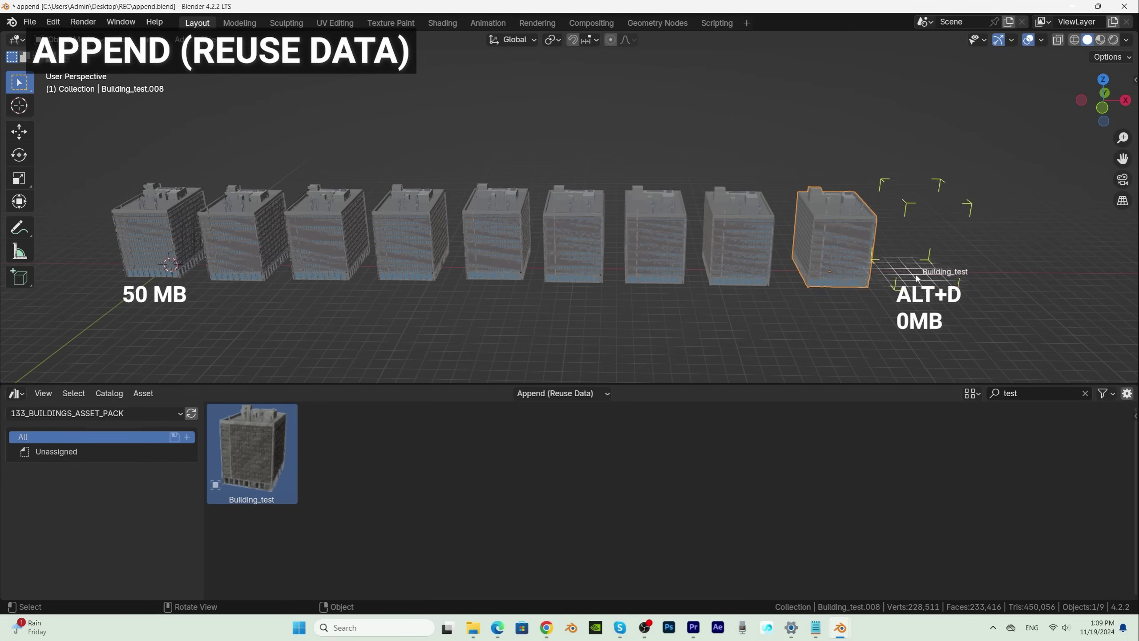
left_click_drag(917, 278, 916, 278)
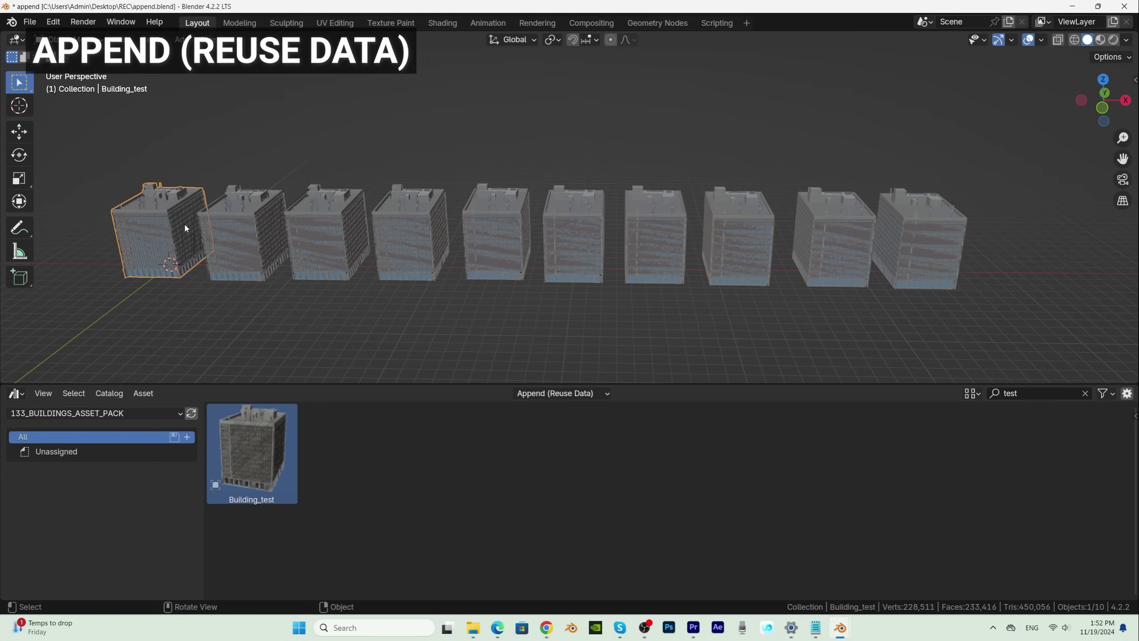
Inset and extrude one roof into a block shared by all copies, then save append.blend.
key("Tab")
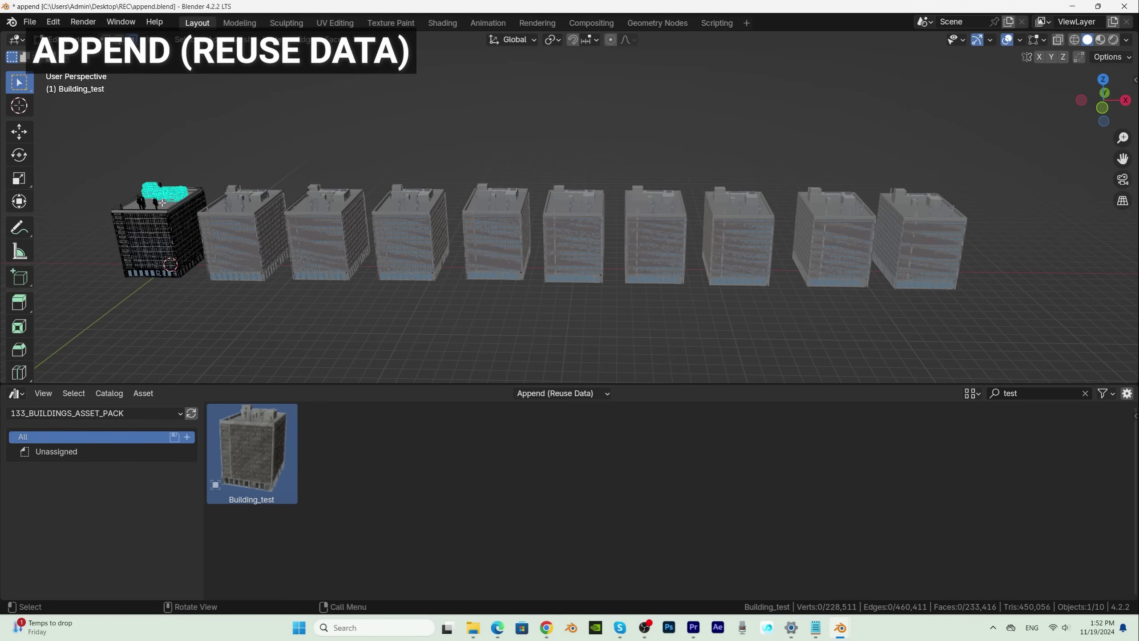
key("i")
left_click(228, 231)
key("e")
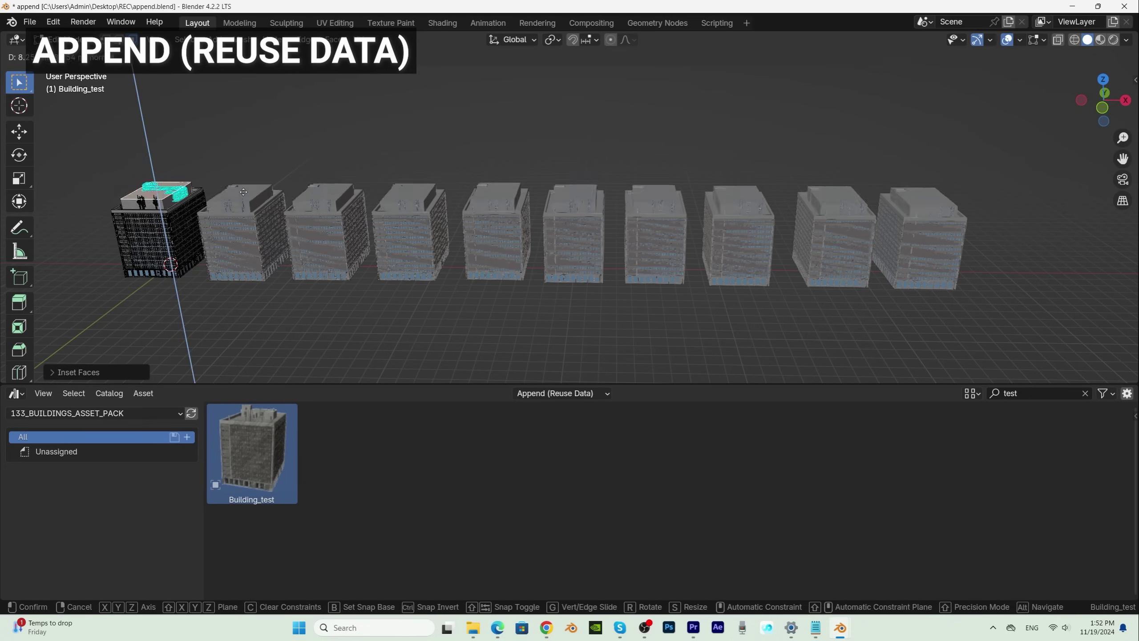
left_click(241, 172)
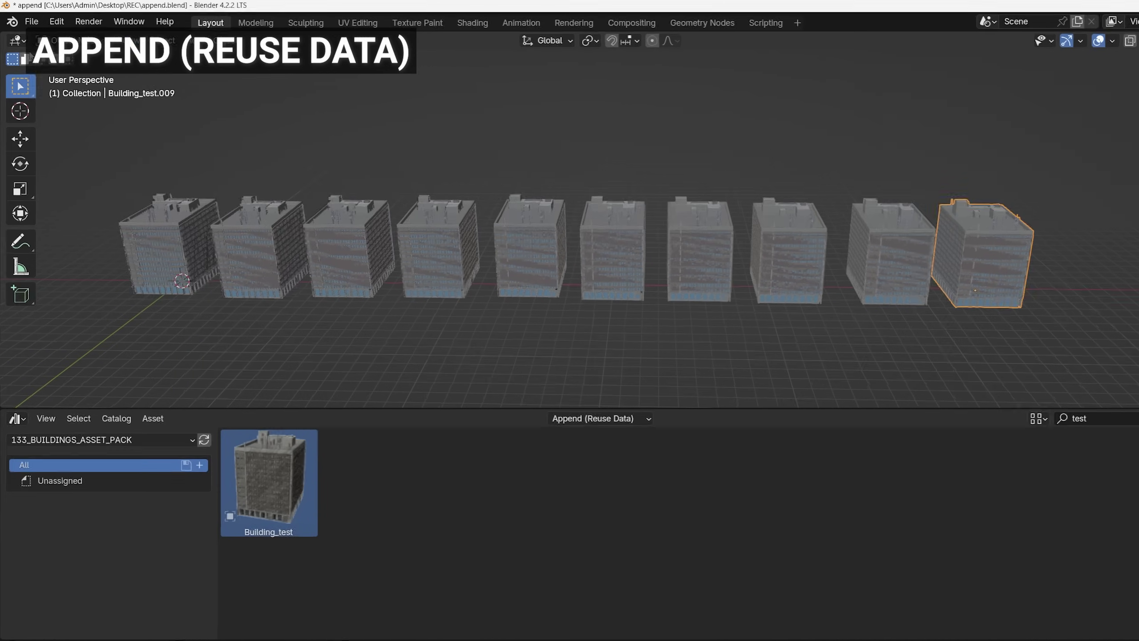
left_click(32, 21)
left_click(50, 115)
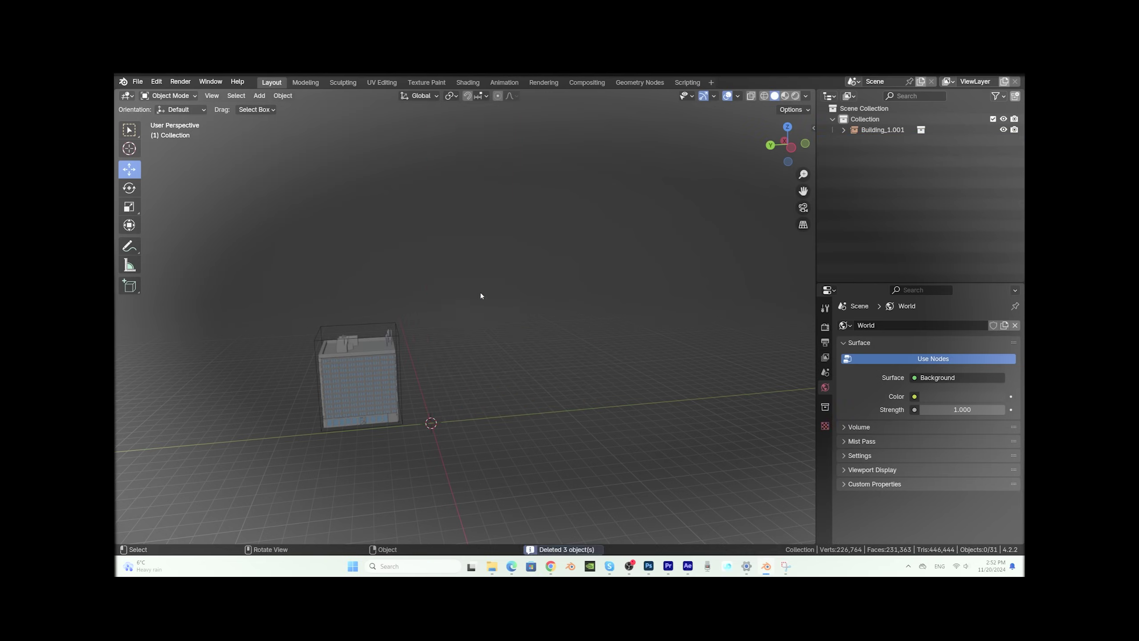
Show Unused Data in the Outliner and purge the 340 unused data-blocks.
left_click(849, 96)
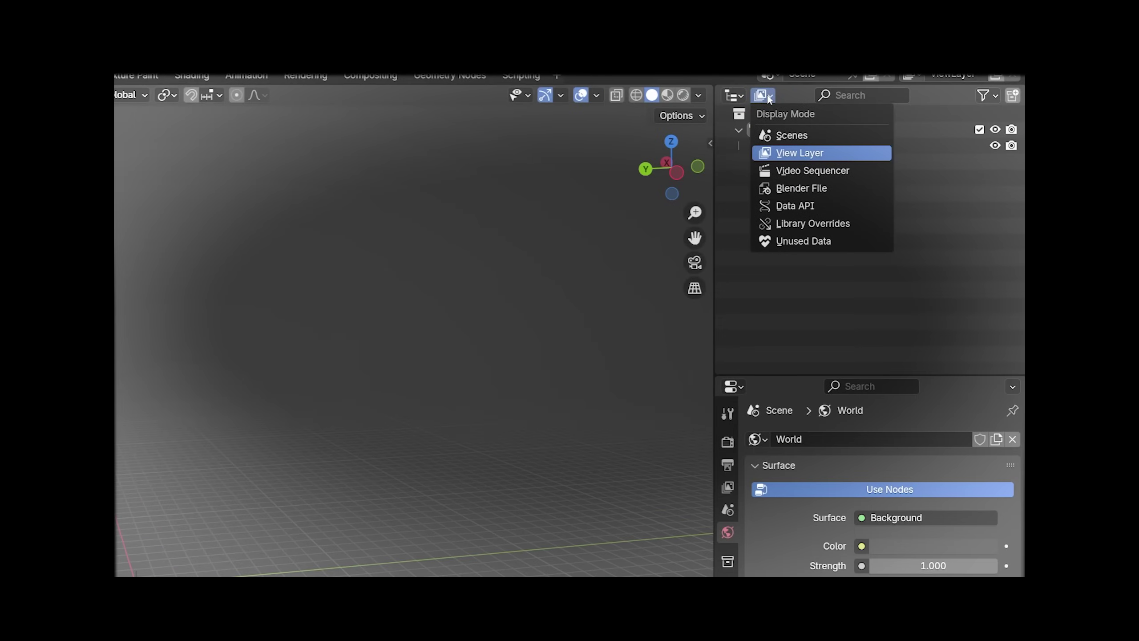
left_click(800, 241)
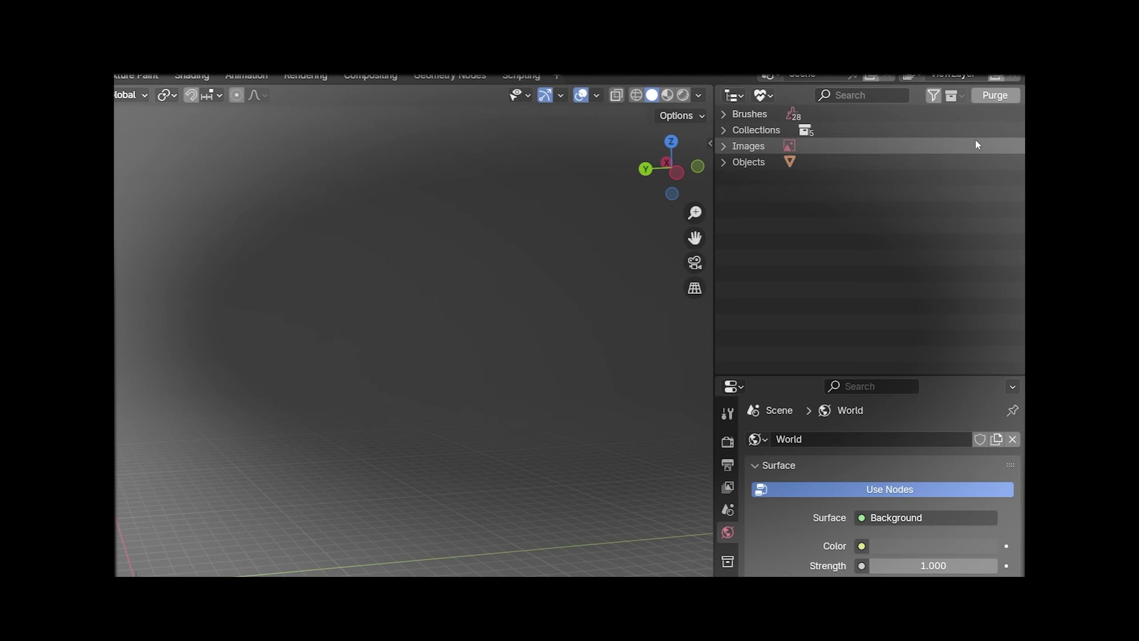
left_click(994, 96)
left_click(671, 205)
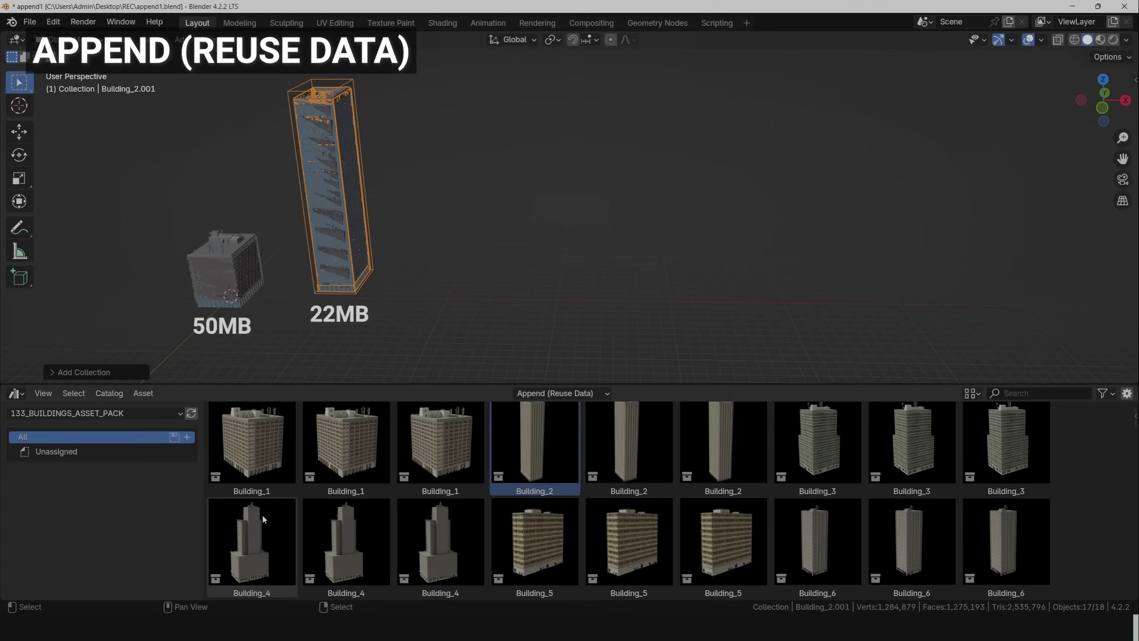
Append Building_4, Building_5 and several more pack buildings into the viewport.
left_click_drag(252, 542, 449, 233)
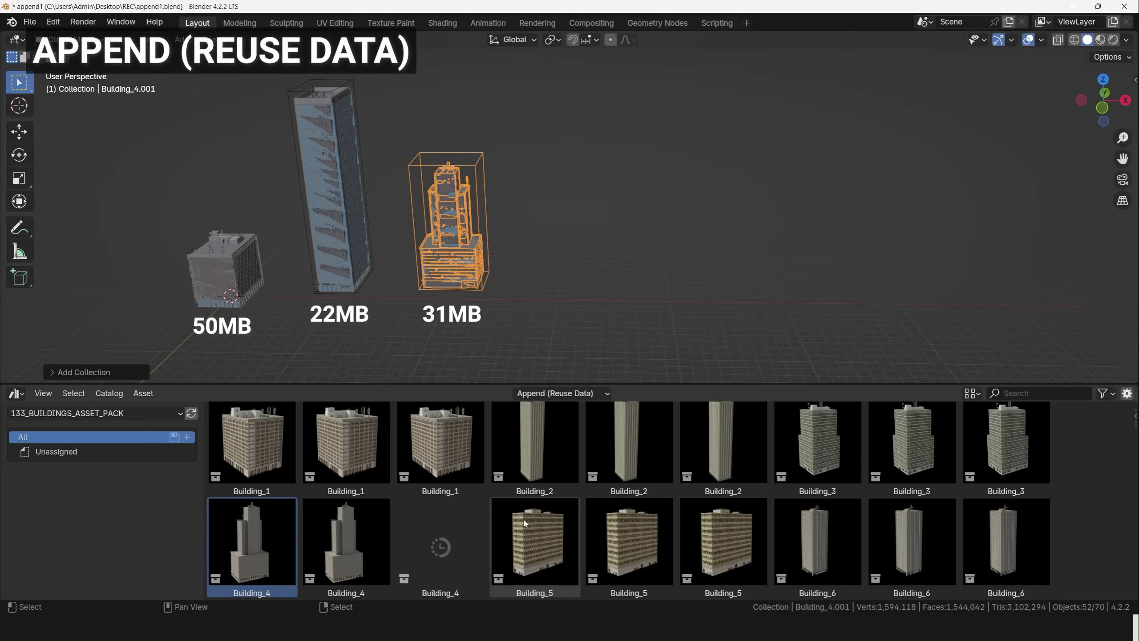
left_click_drag(534, 547, 564, 271)
left_click_drag(817, 543, 679, 269)
scroll(628, 497, "down", 3)
left_click_drag(251, 543, 791, 269)
scroll(627, 498, "down", 3)
left_click_drag(535, 543, 962, 287)
scroll(628, 498, "down", 3)
left_click_drag(817, 534, 985, 311)
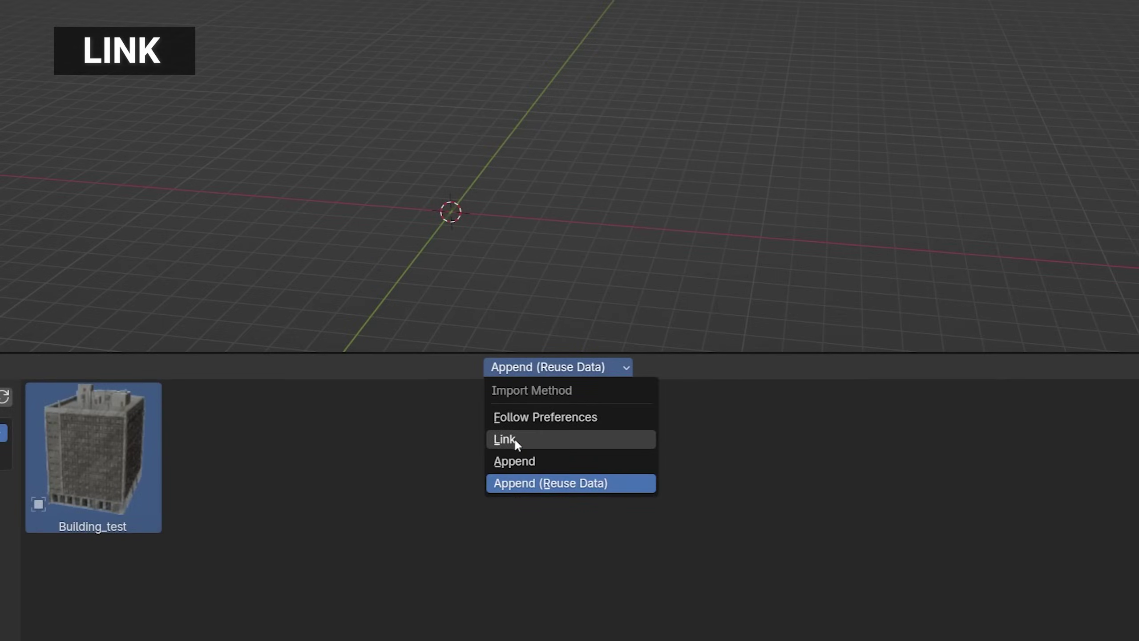
Set the import method to Link and place Building_test in the scene.
left_click(515, 438)
left_click_drag(93, 448, 278, 160)
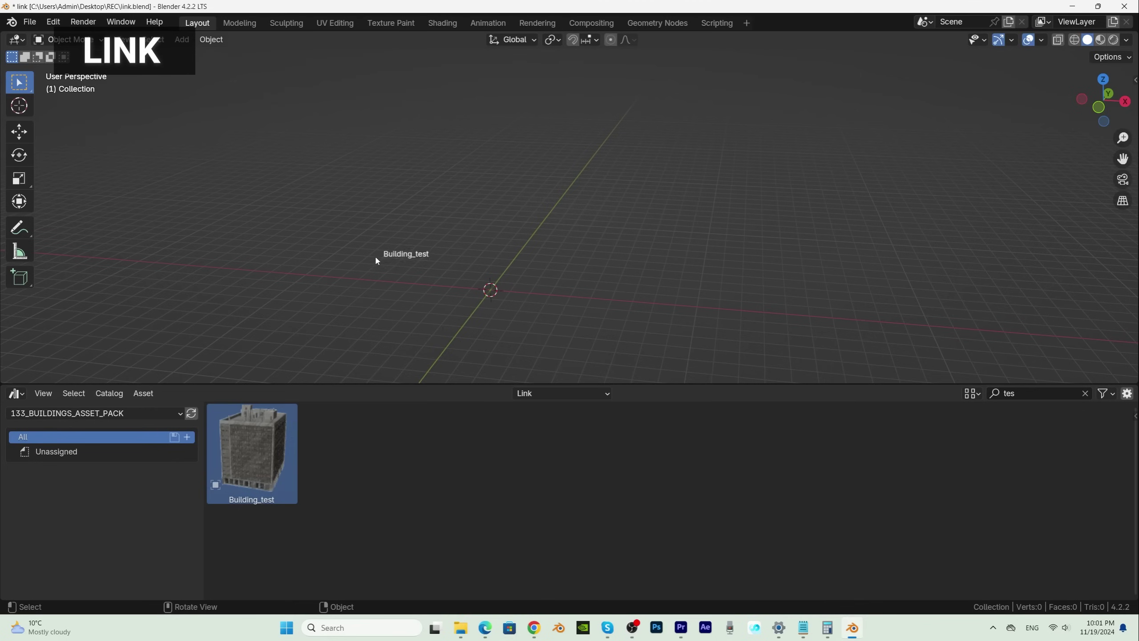
left_click_drag(376, 258, 376, 259)
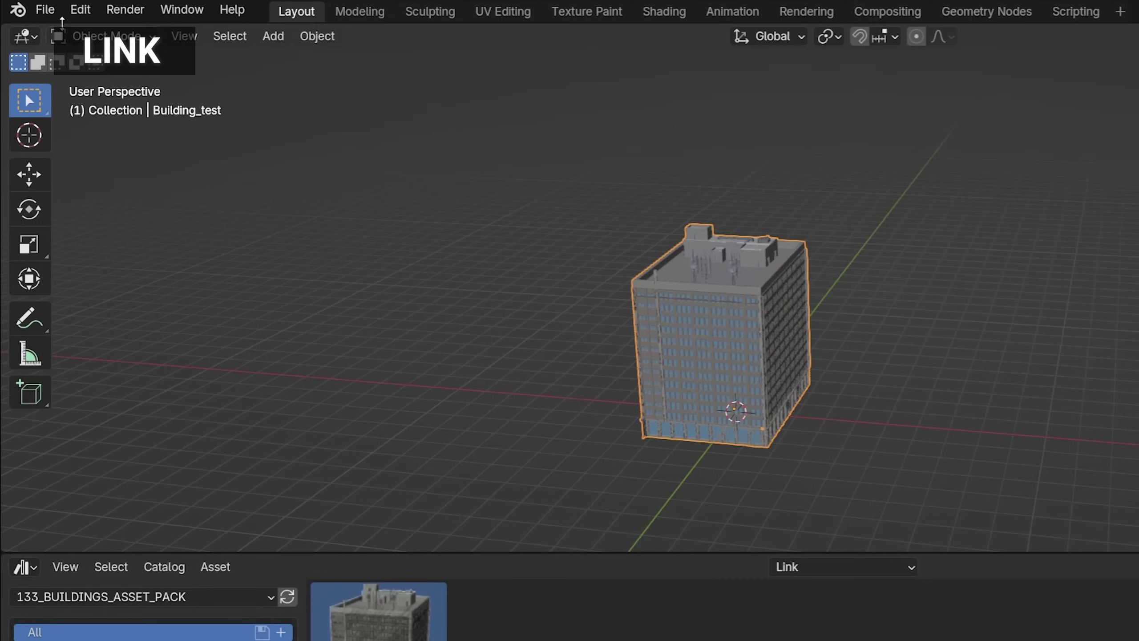
left_click(36, 23)
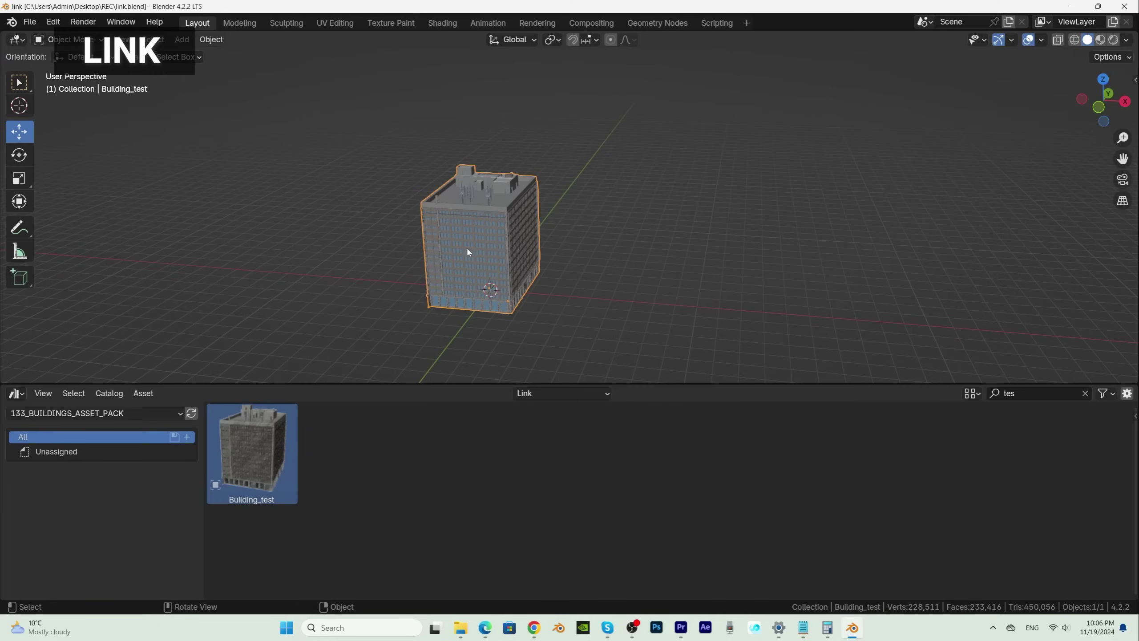
Try moving and scaling the linked building, then delete it.
key("g")
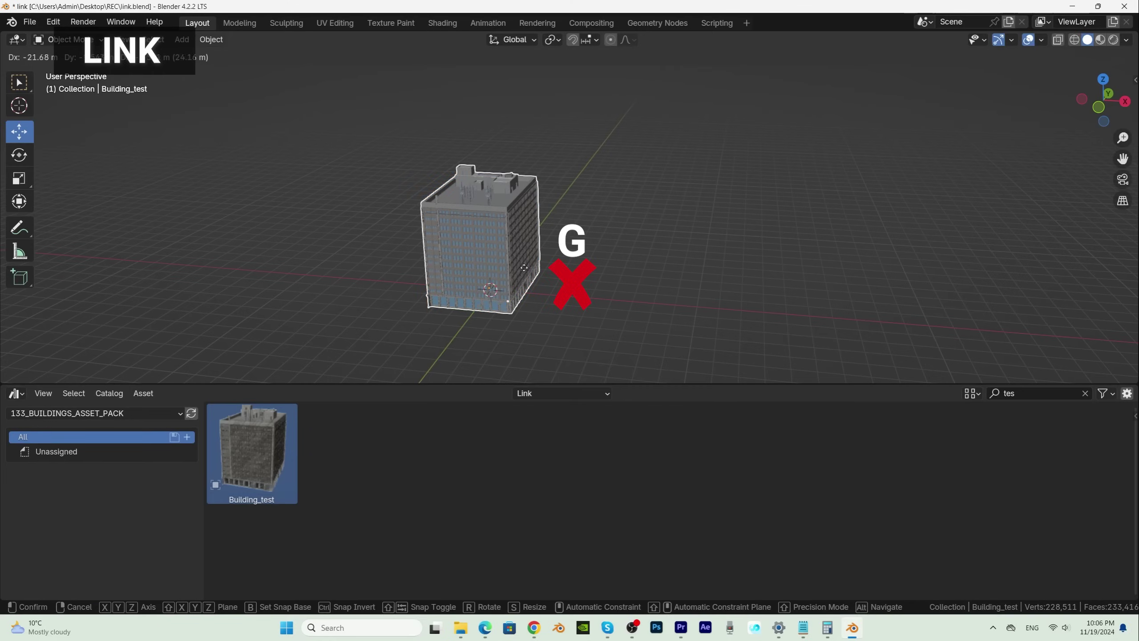
key("Escape")
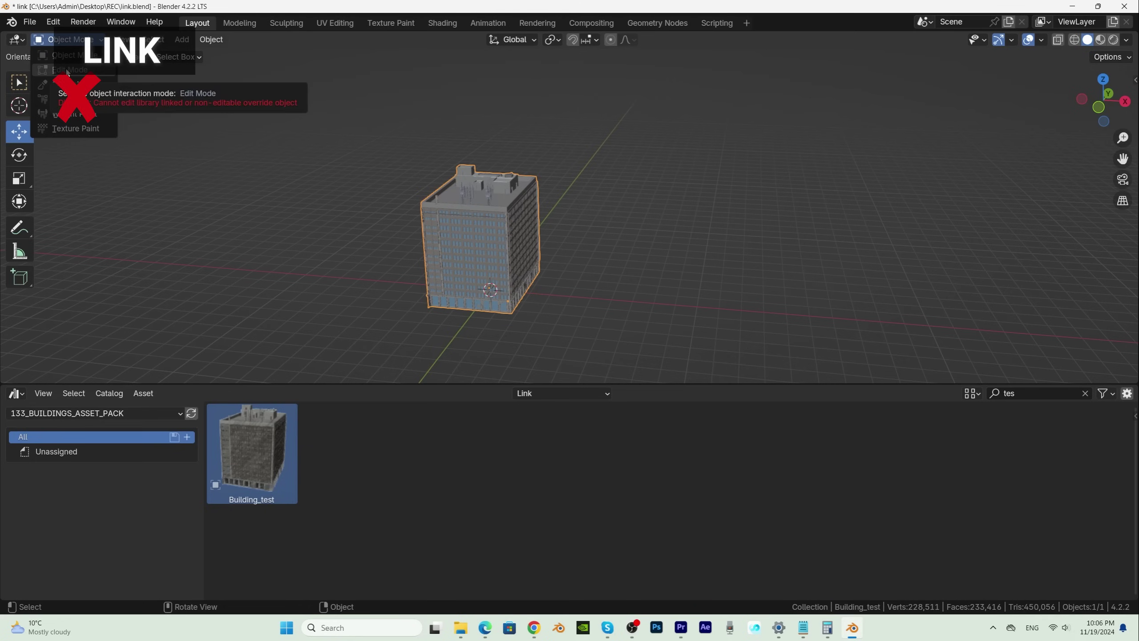
key("s")
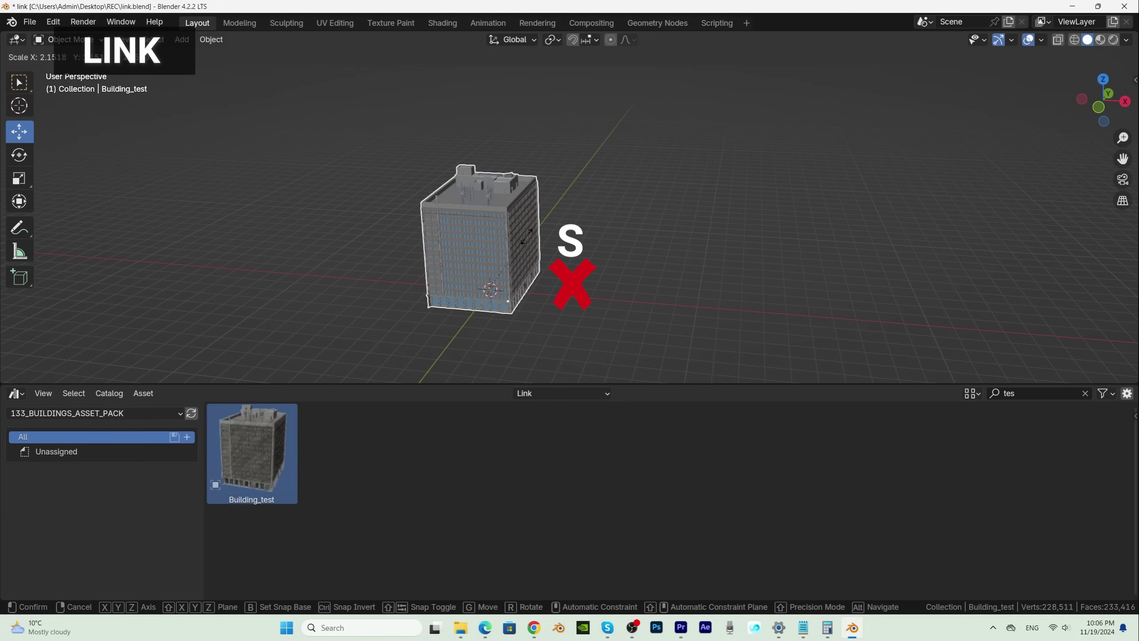
key("Escape")
key("Delete")
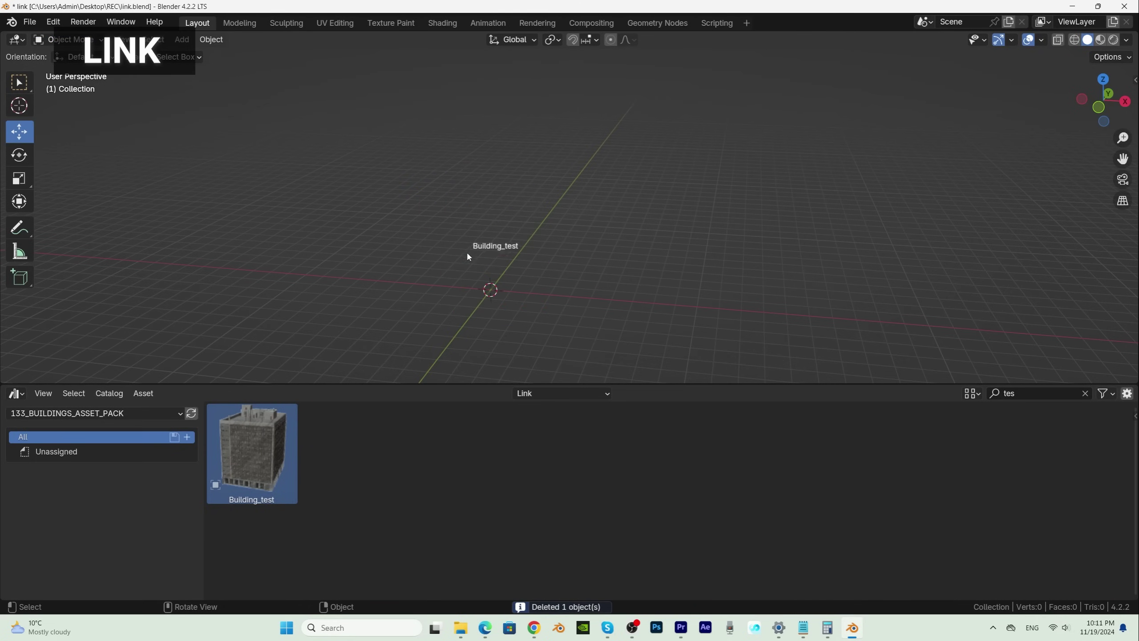
Place Building_test again, linked and appended, and test moving it.
left_click_drag(468, 256, 433, 284)
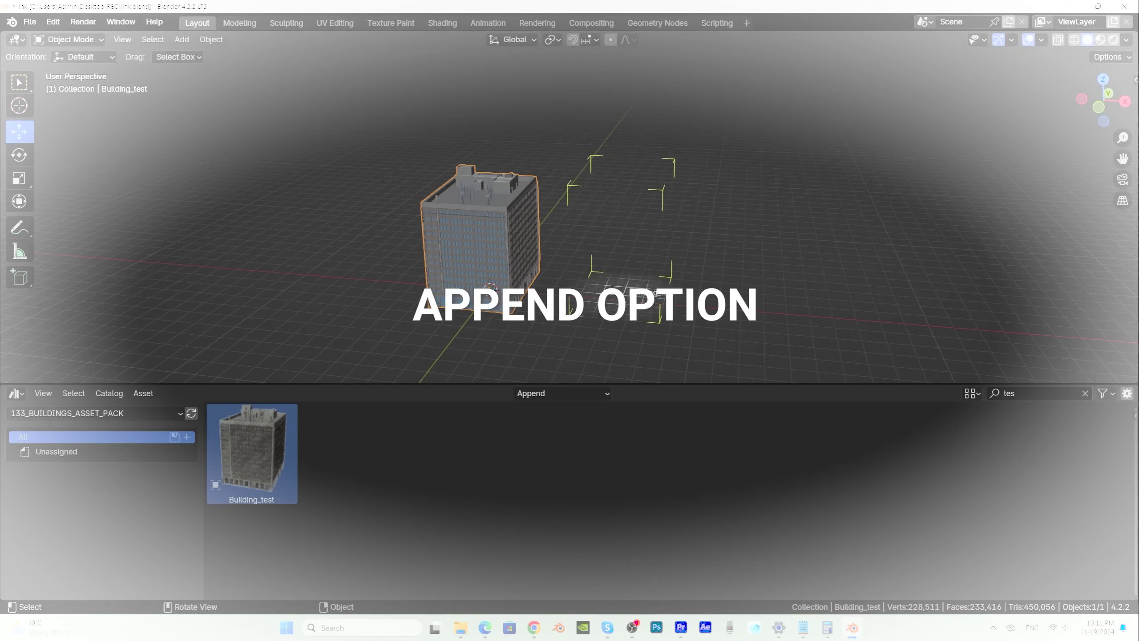
left_click_drag(649, 307, 646, 312)
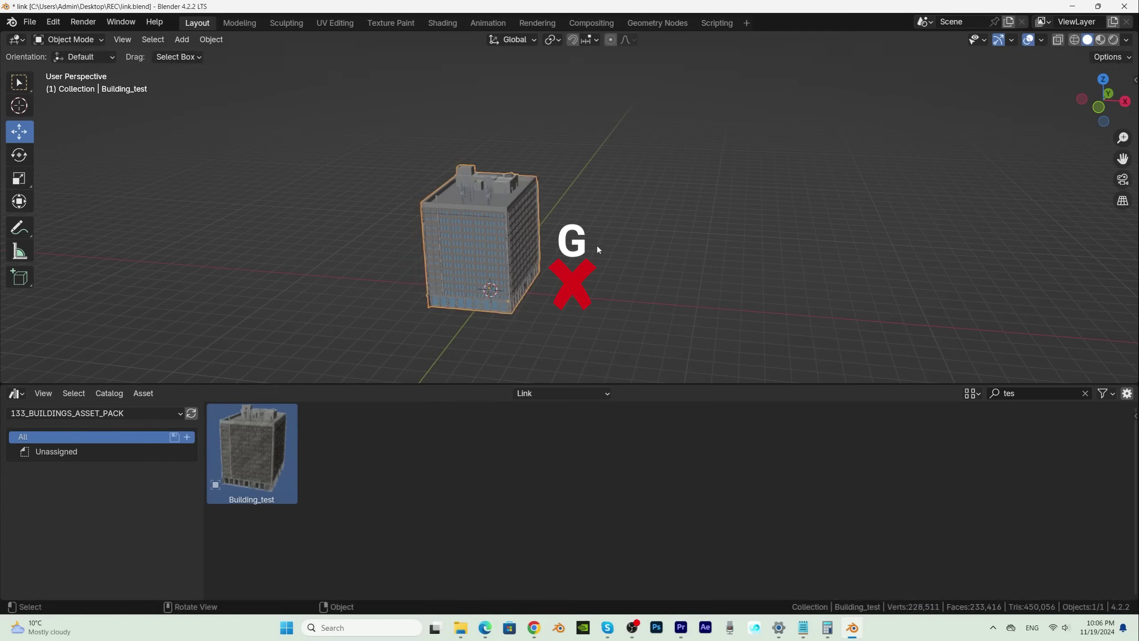
key("g")
left_click(547, 261)
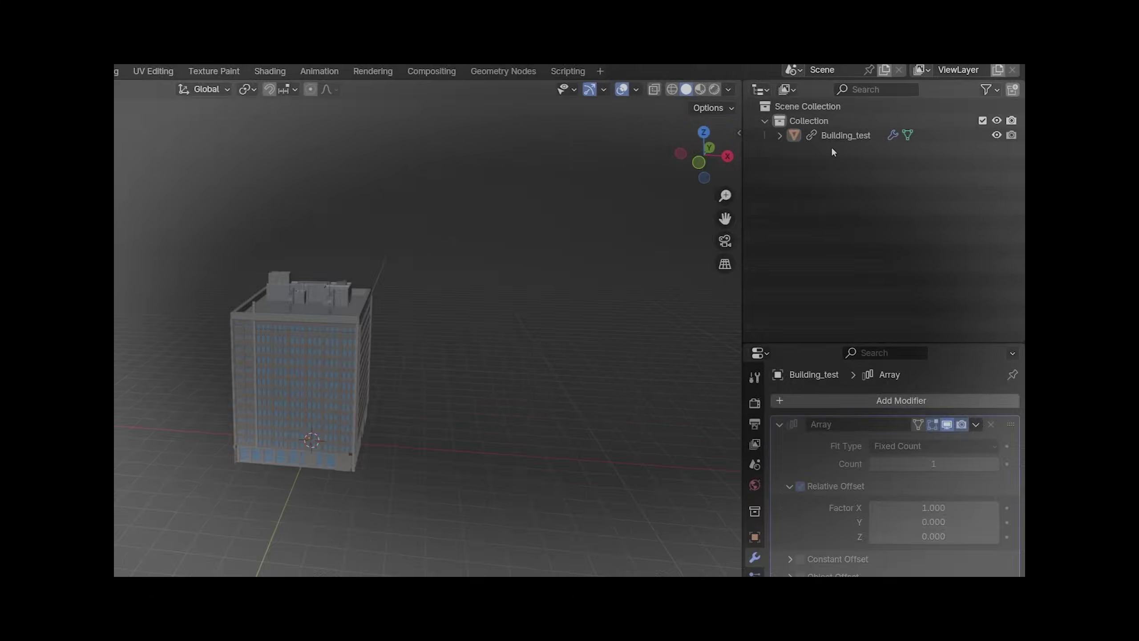
Open the linked object's context menu and scroll through its options.
right_click(831, 146)
mouse_move(755, 473)
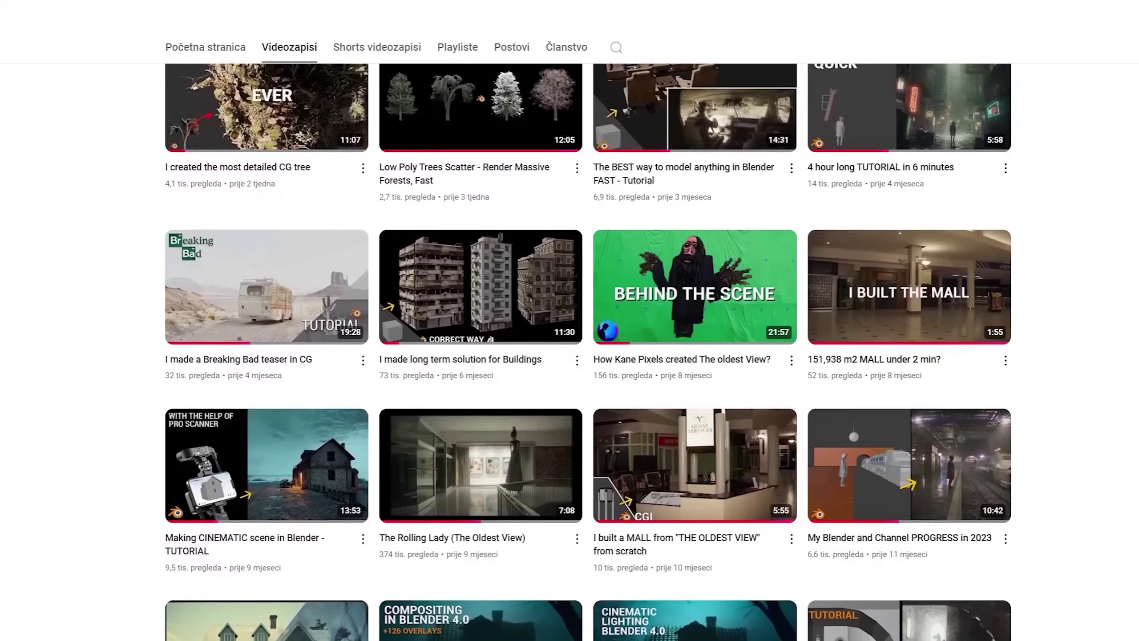
scroll(588, 352, "down", 10)
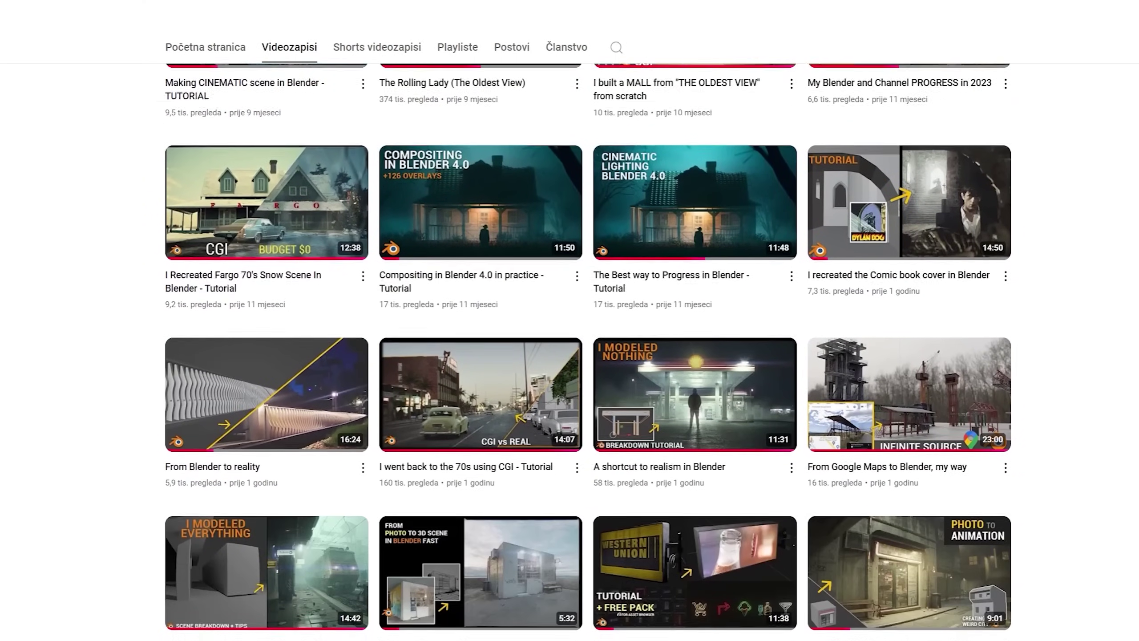
scroll(588, 352, "down", 10)
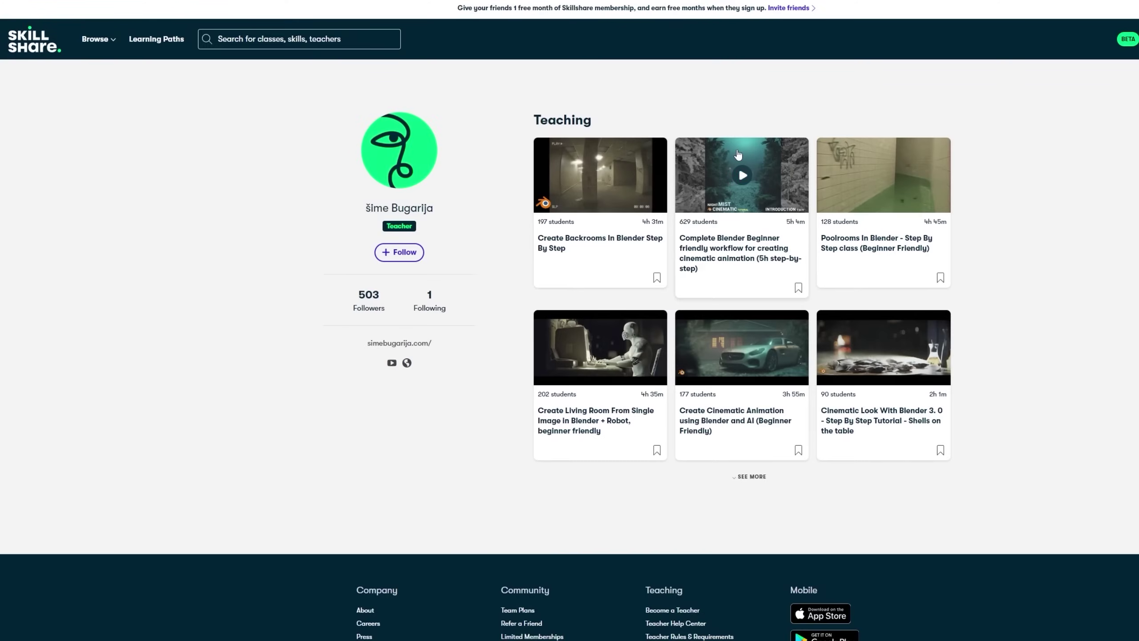
Open the cinematic Blender class page and scroll through its content.
left_click(738, 155)
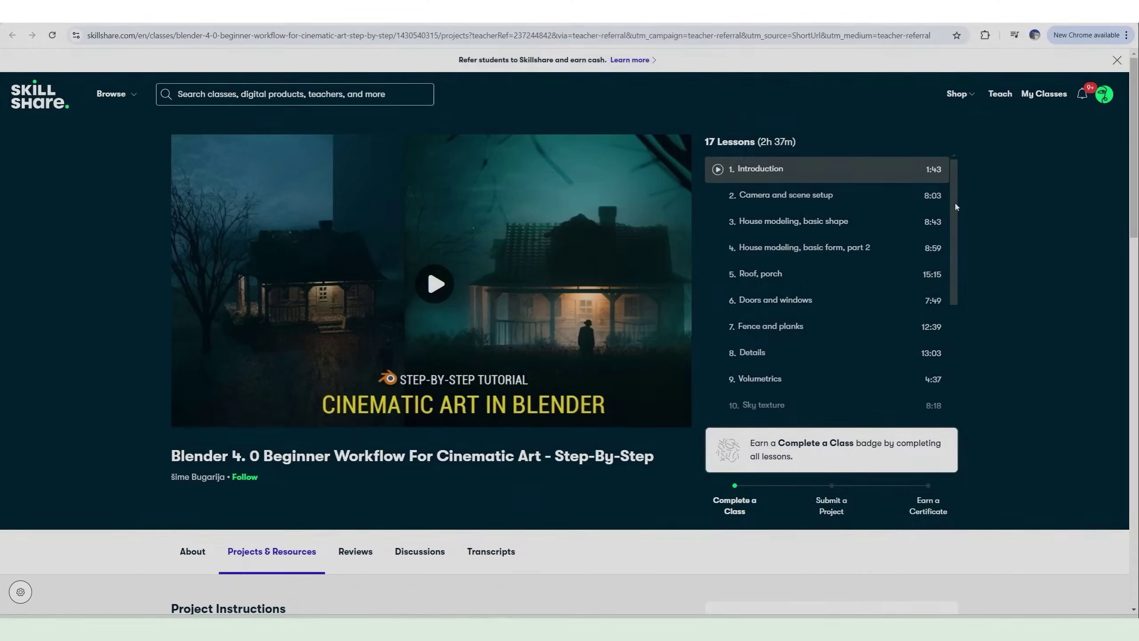
left_click_drag(955, 210, 949, 342)
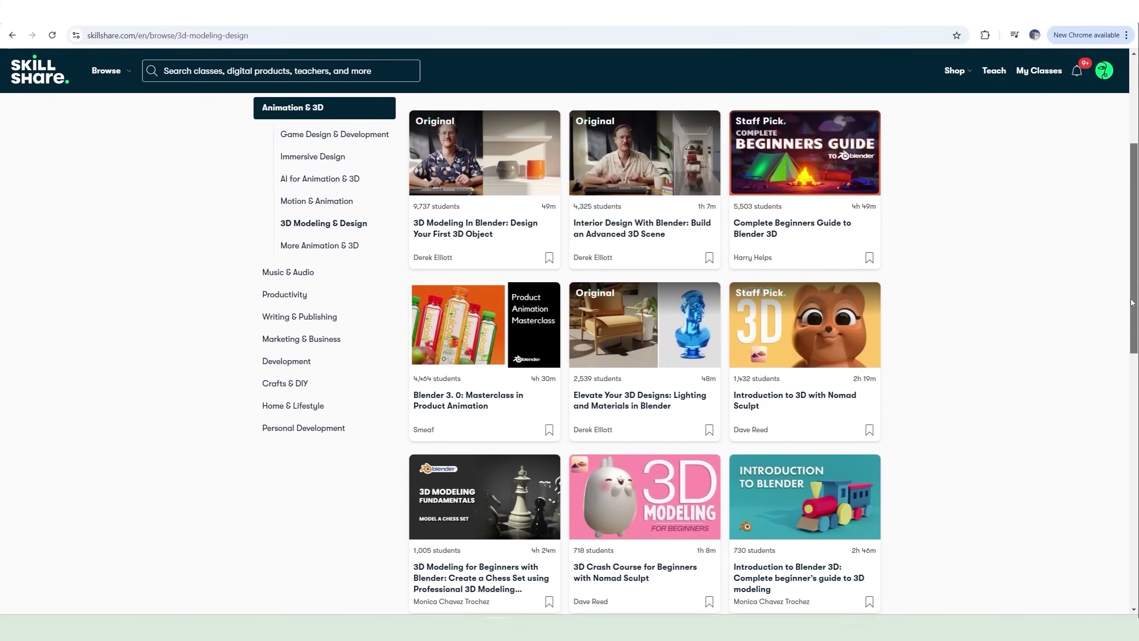
scroll(1131, 435, "down", 8)
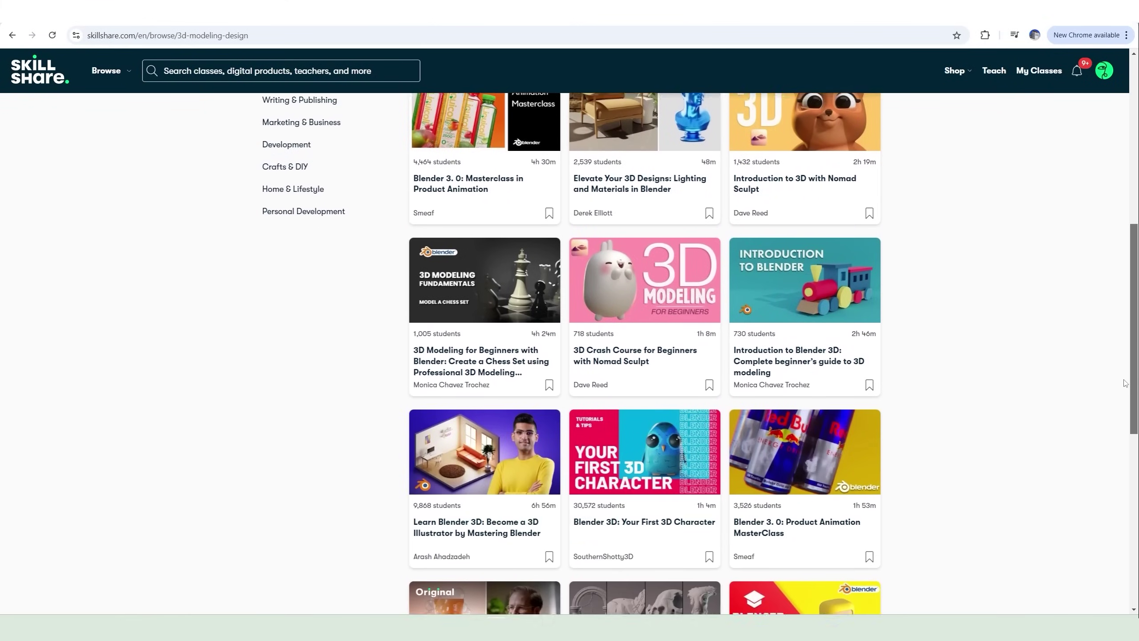
scroll(1131, 435, "down", 5)
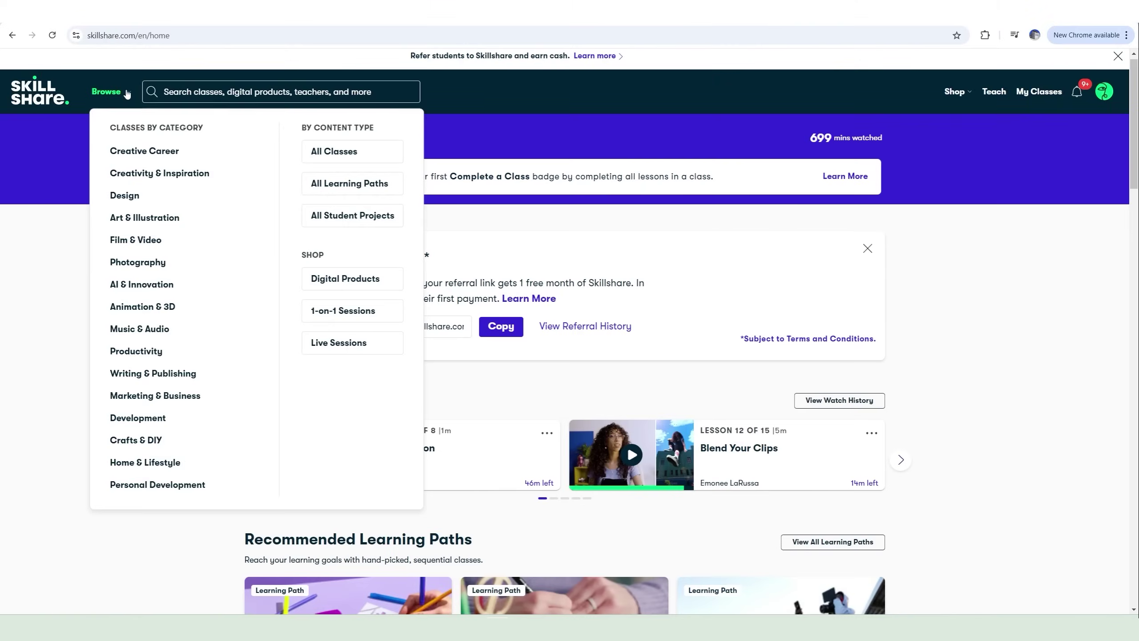
Browse the Animation & 3D category, viewing a class's discussions and projects.
left_click(136, 307)
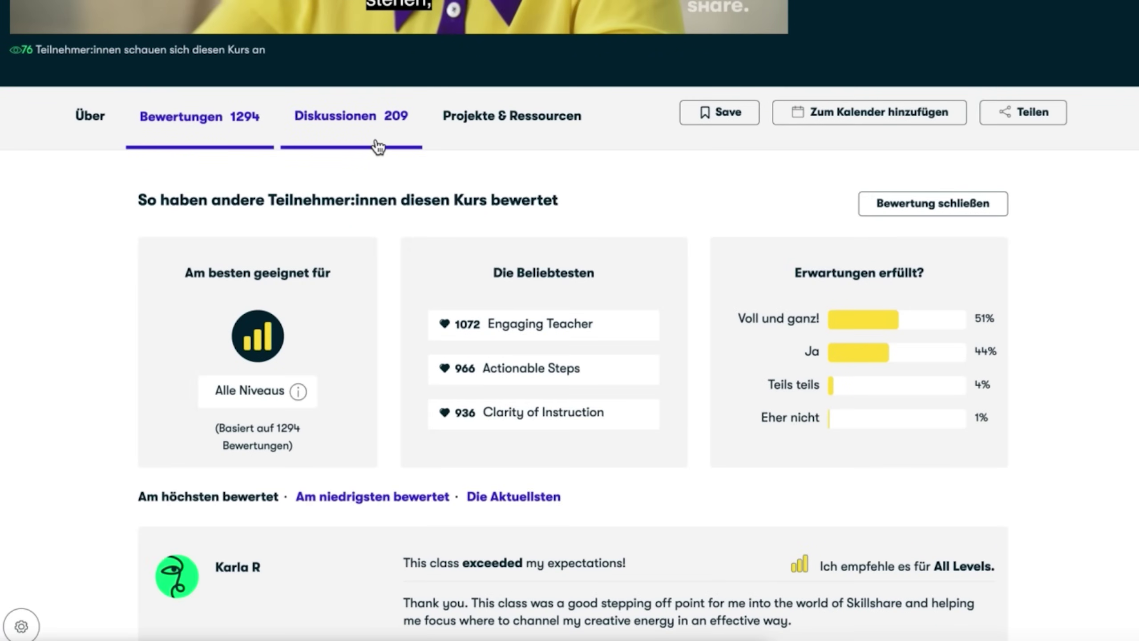
left_click(377, 146)
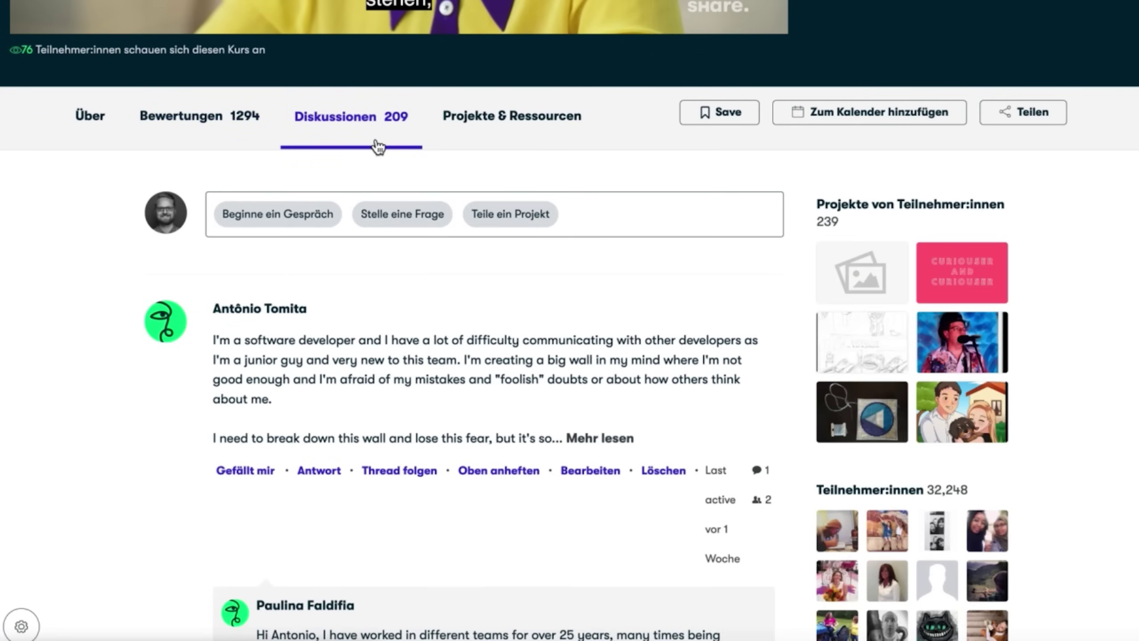
left_click(492, 146)
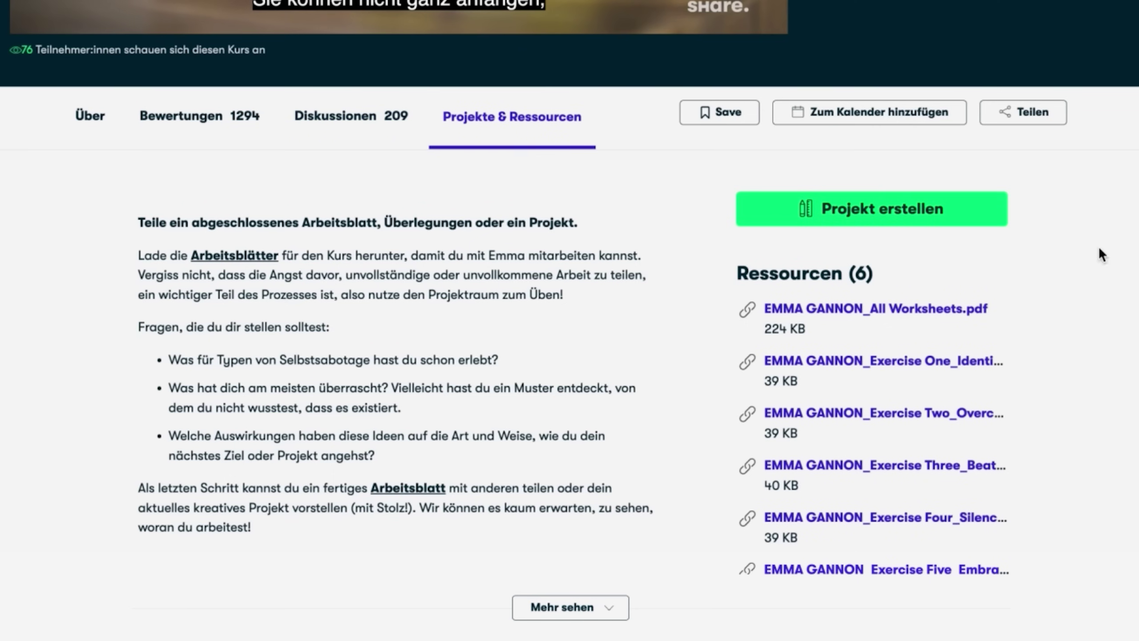
scroll(1101, 254, "down", 10)
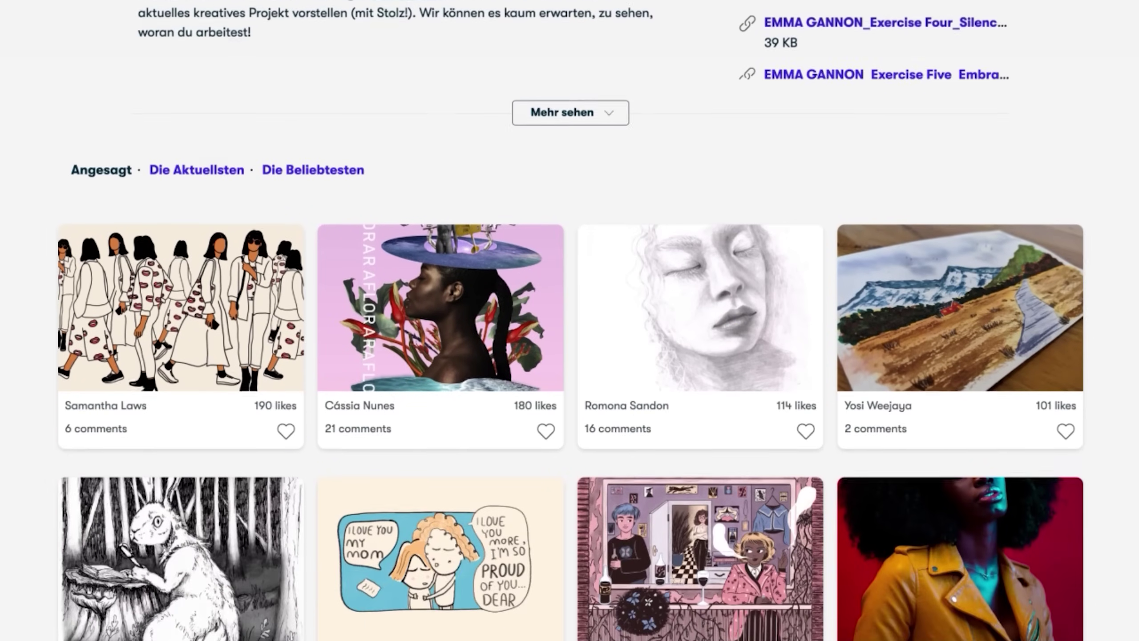
scroll(569, 321, "down", 6)
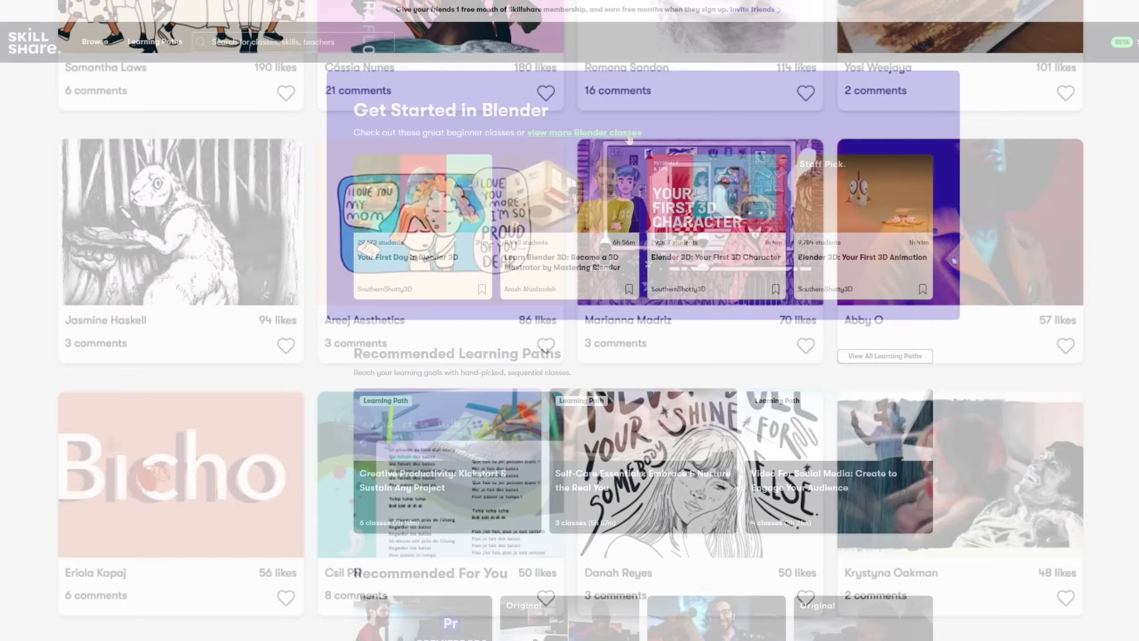
Search Blender classes and open the green screen 3D environment class.
left_click(629, 133)
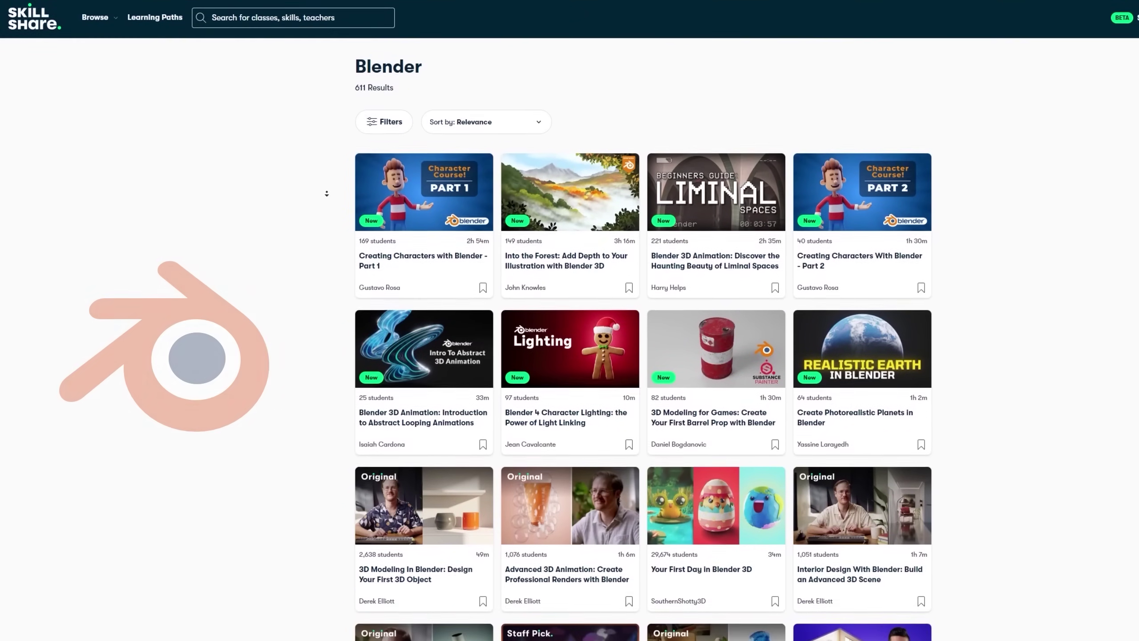
scroll(327, 194, "down", 5)
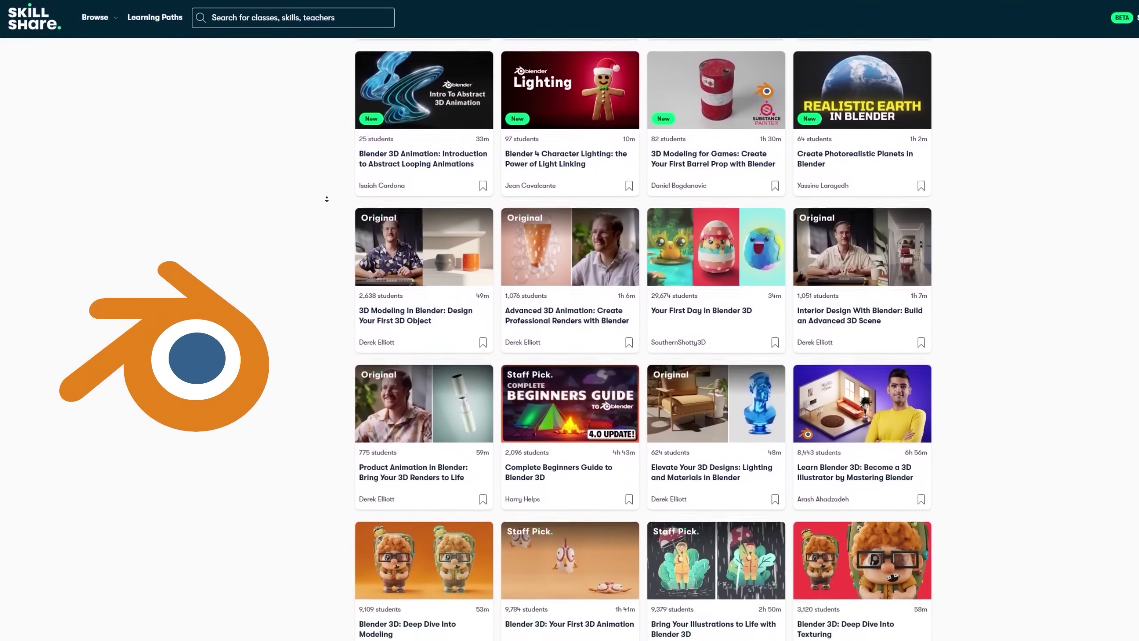
scroll(326, 199, "down", 4)
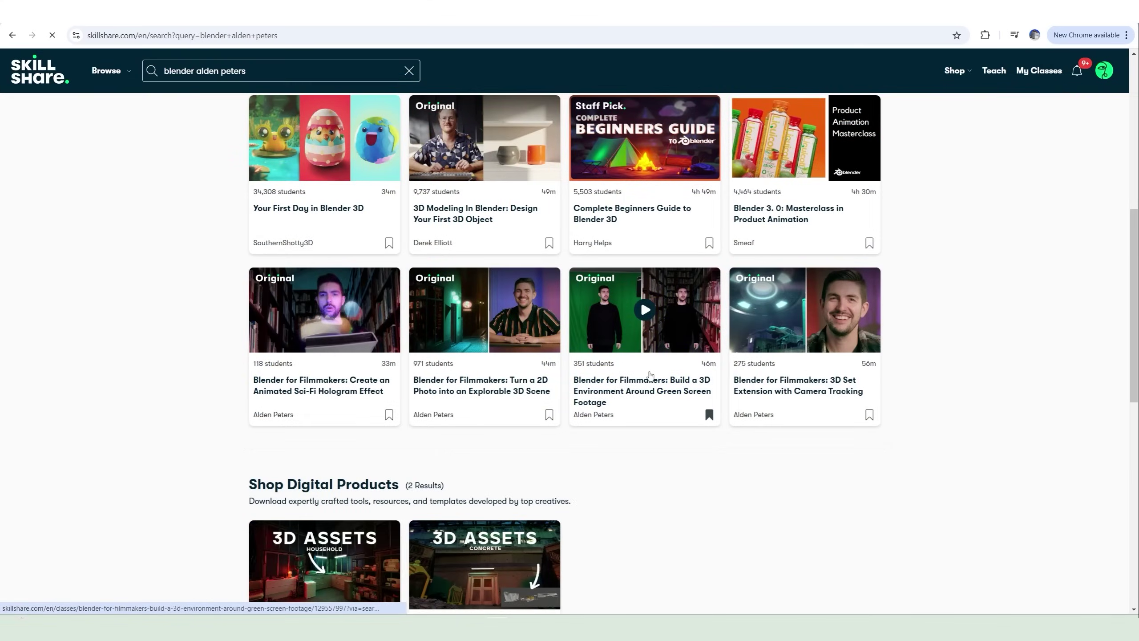
left_click(650, 374)
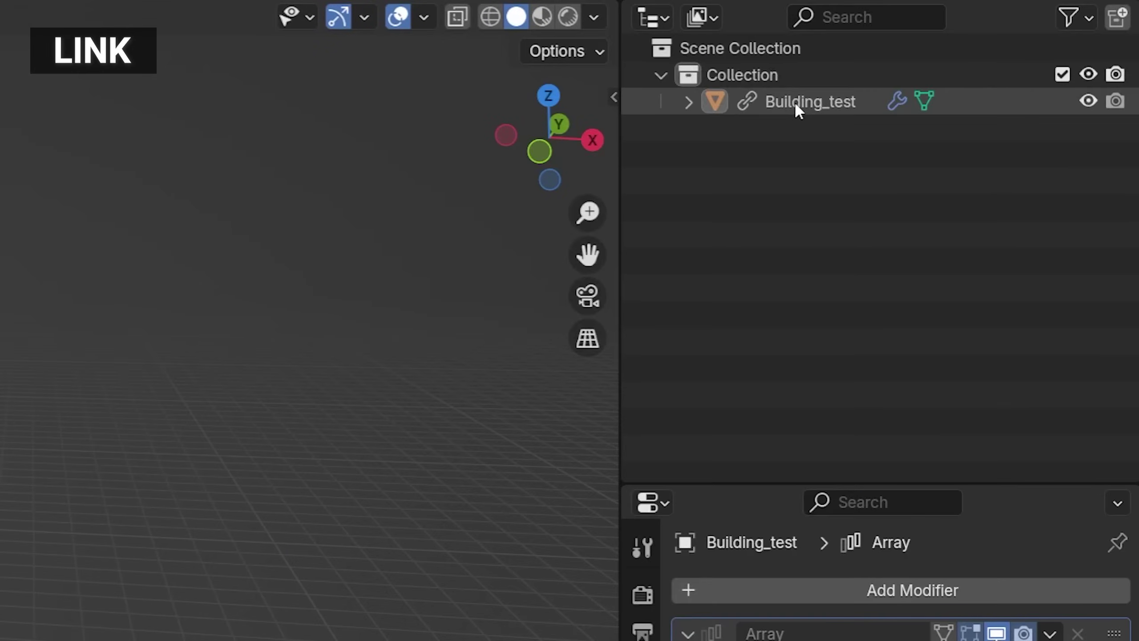
Make the linked Building_test a library override using Selected & Content.
right_click(965, 82)
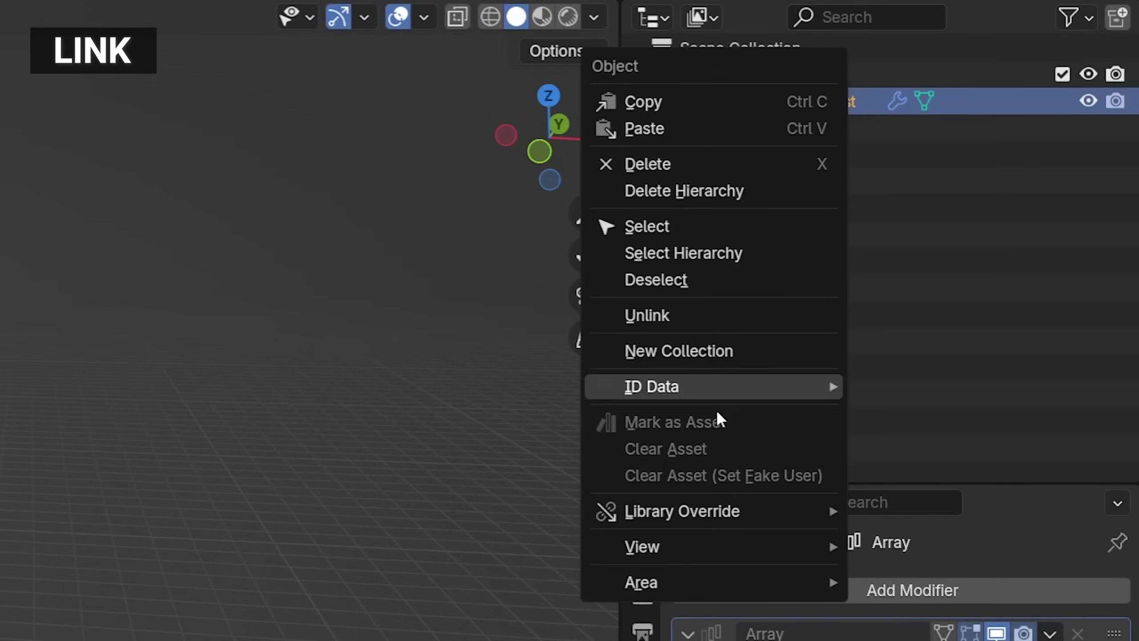
mouse_move(686, 512)
mouse_move(910, 509)
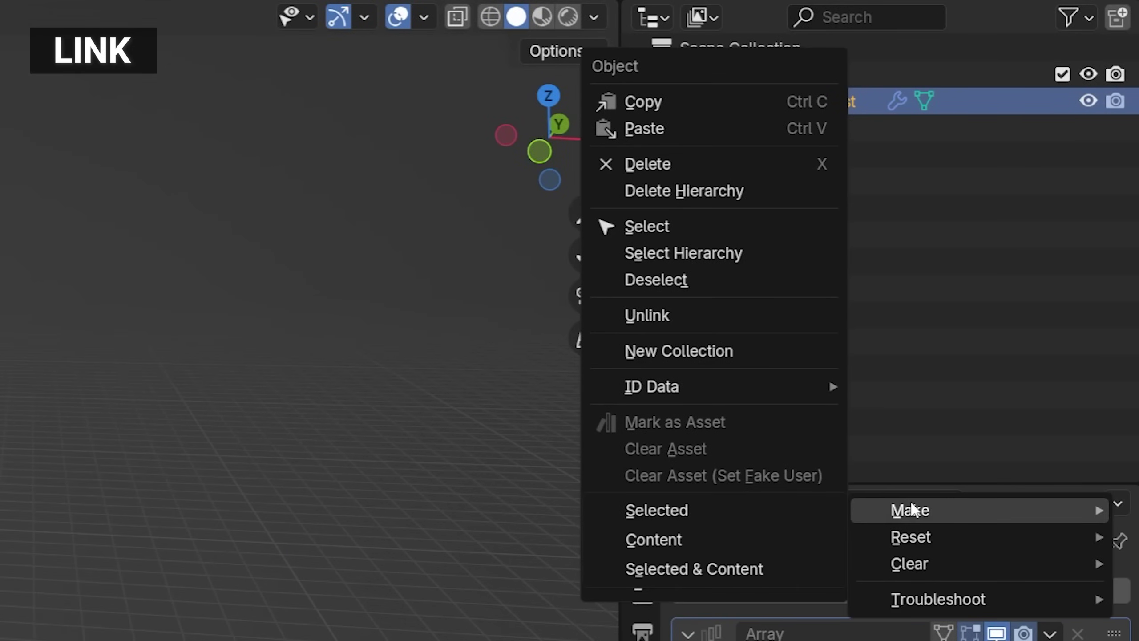
left_click(792, 576)
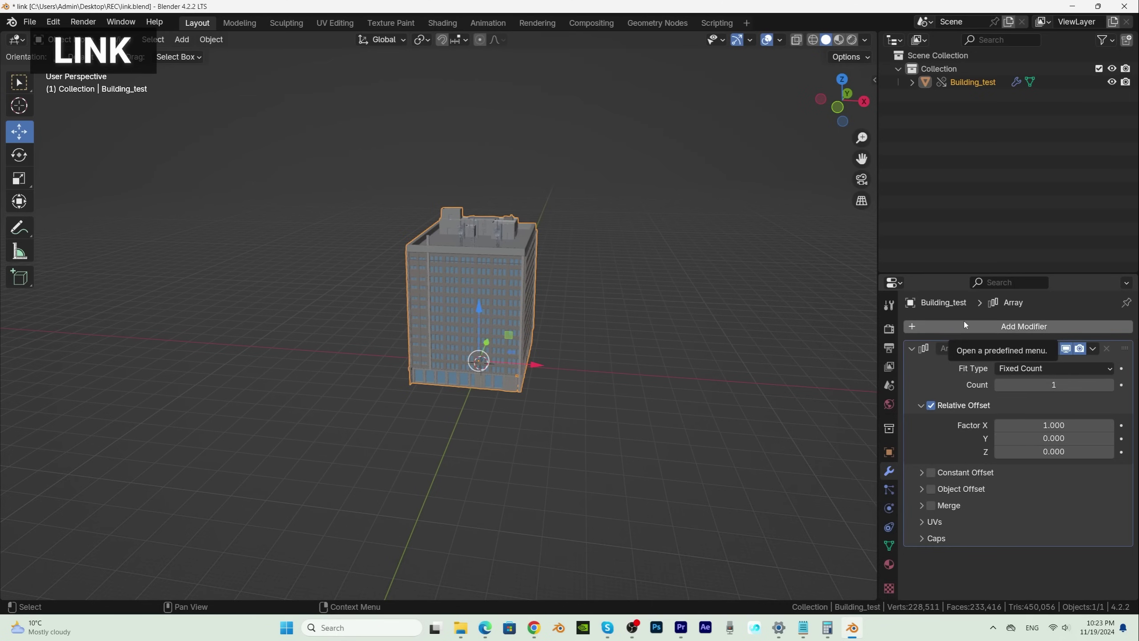
Move the overridden building and rotate it 45.695° around Z.
key("n")
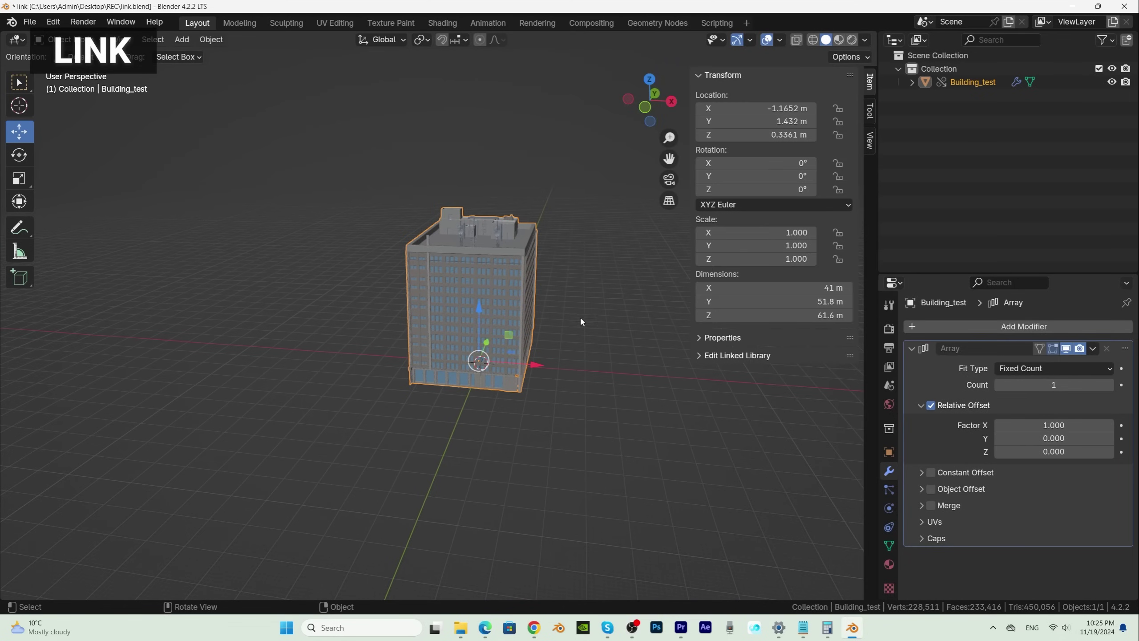
key("g")
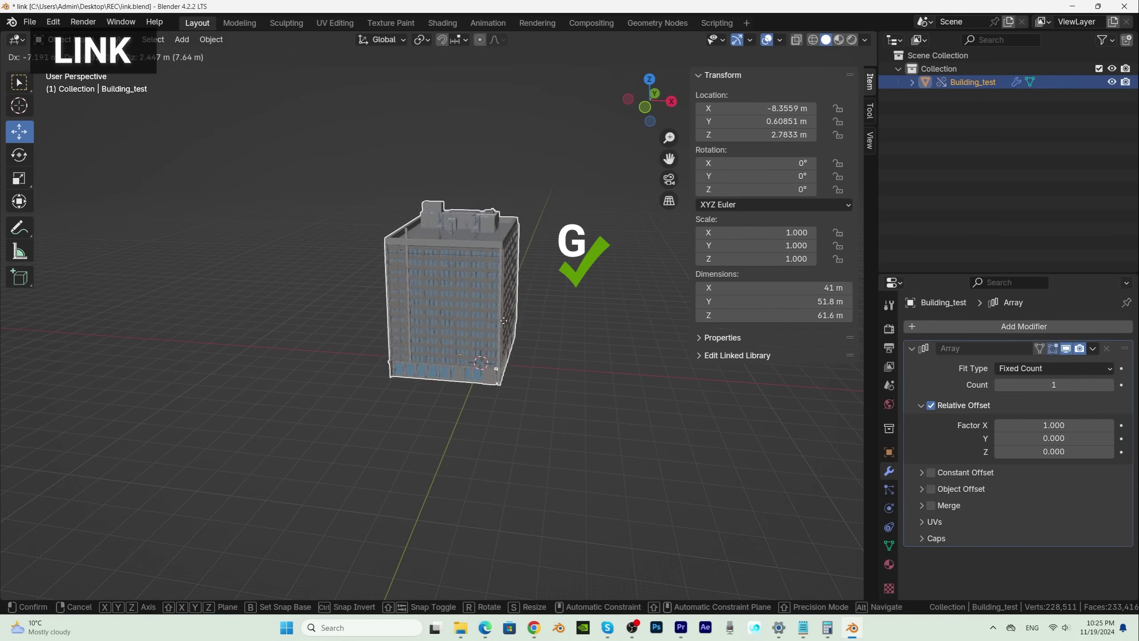
left_click(465, 314)
key("ctrl+z")
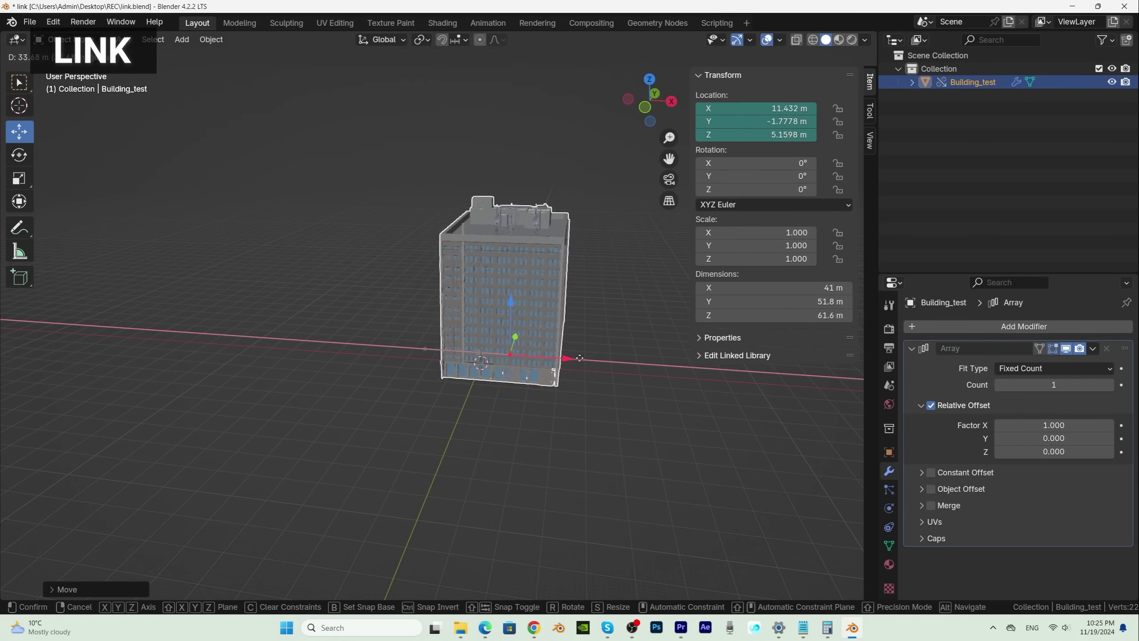
key("r")
left_click(556, 271)
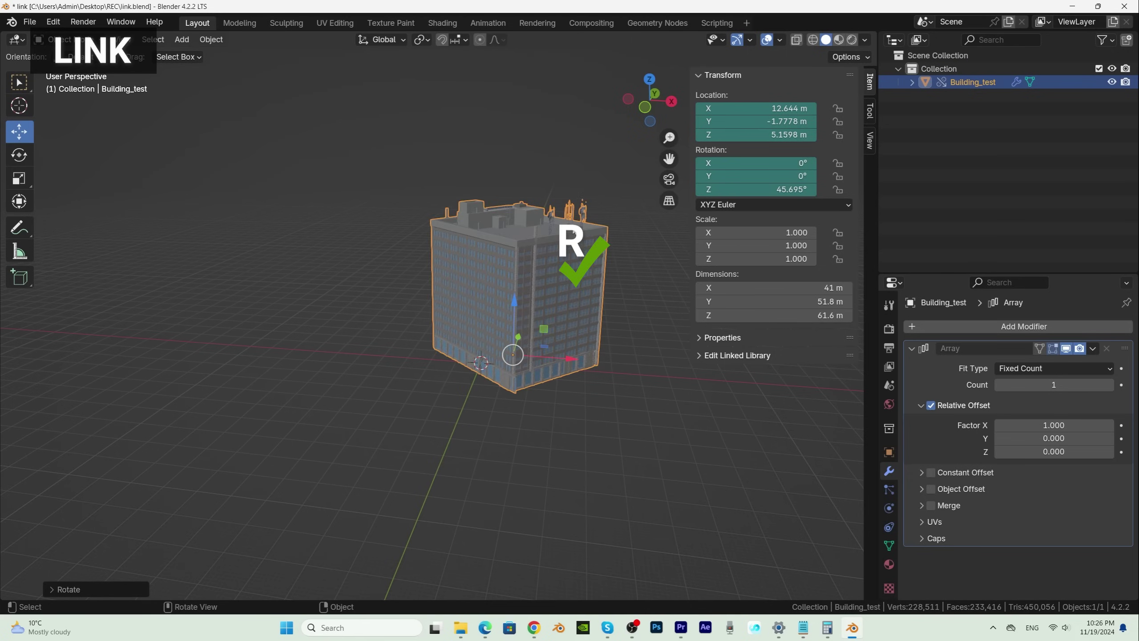
Raise the Array modifier count to 3 and pan along the row of buildings.
left_click(1110, 384)
left_click(1110, 385)
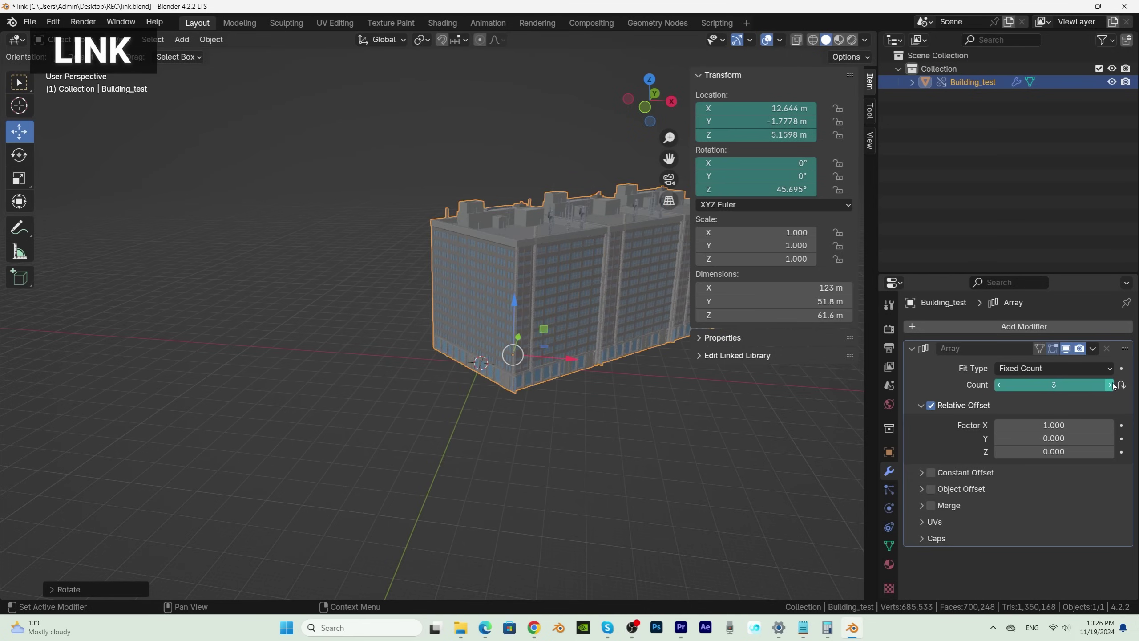
middle_click_drag(556, 314, 466, 309, "shift")
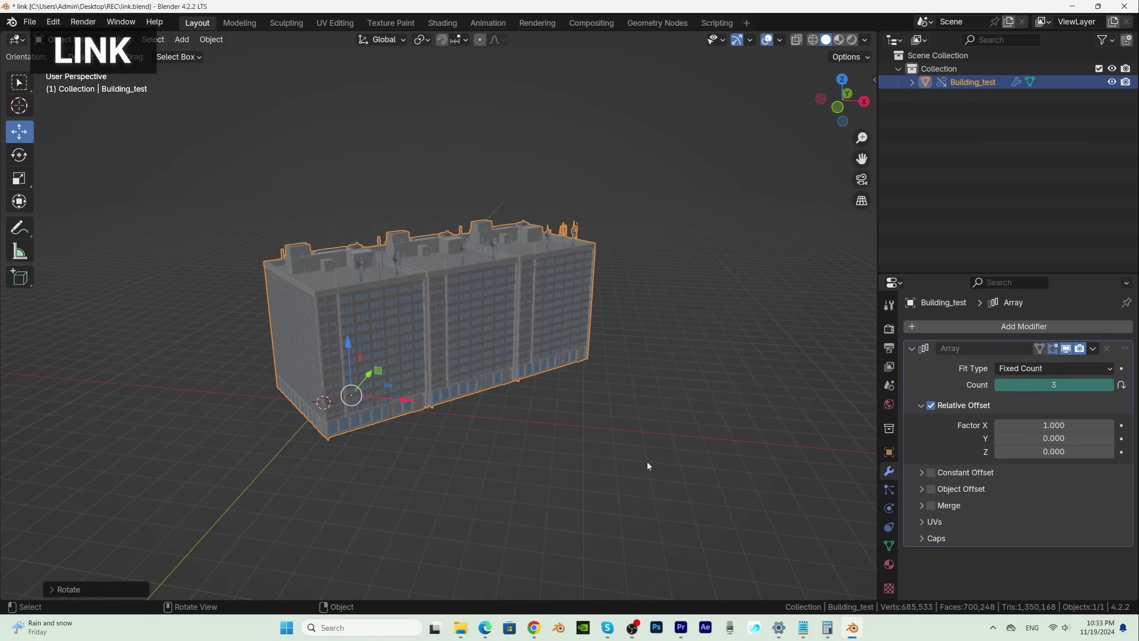
Scale the building to 0.915 and save link.blend.
key("n")
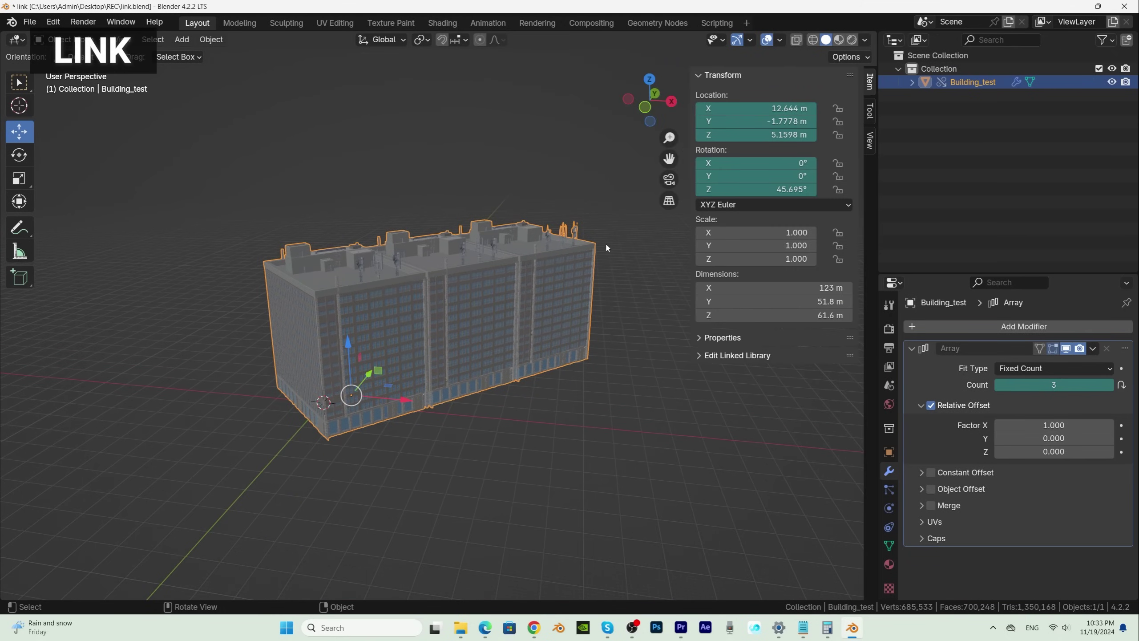
key("s")
left_click(584, 261)
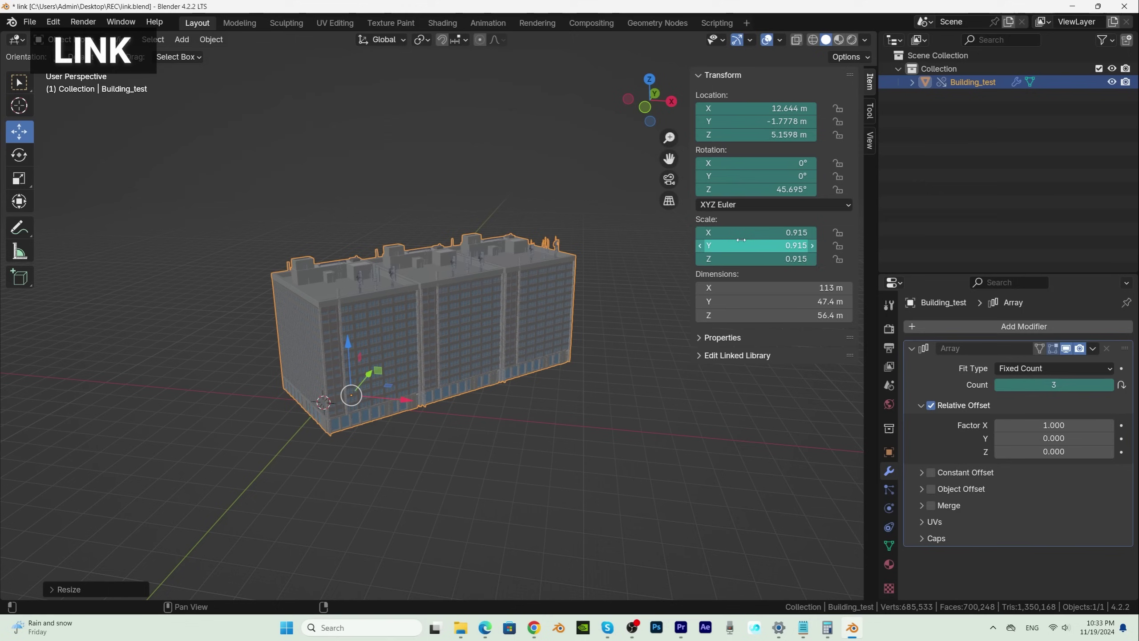
left_click(30, 21)
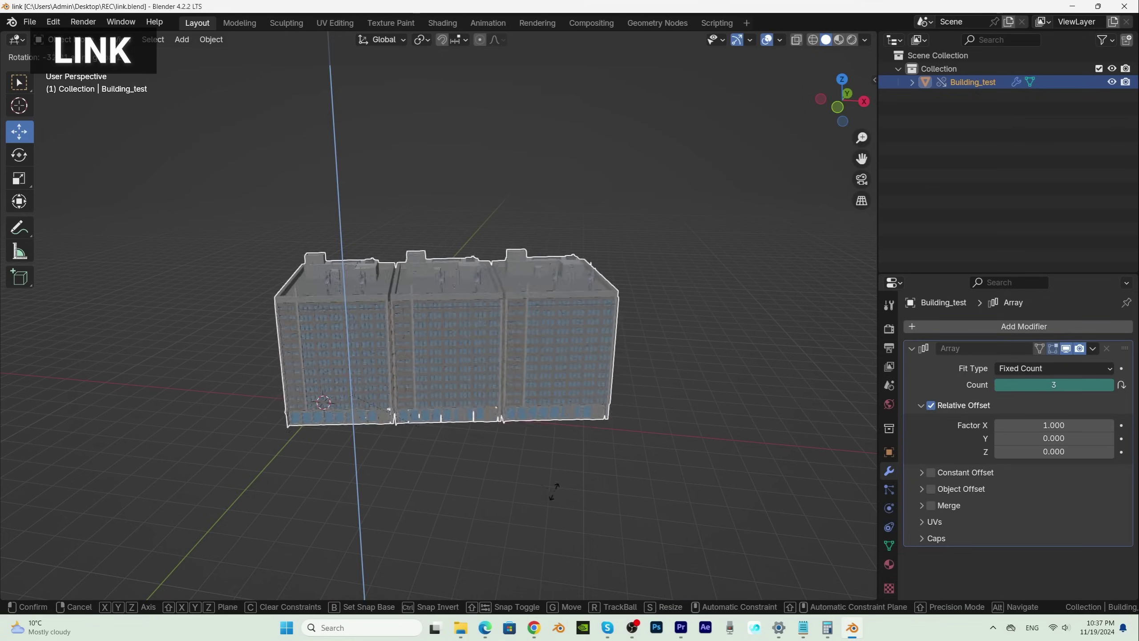
Set the Array count back to 1, attempt Edit Mode, and select Concrete_material.
left_click(999, 384)
left_click(999, 384)
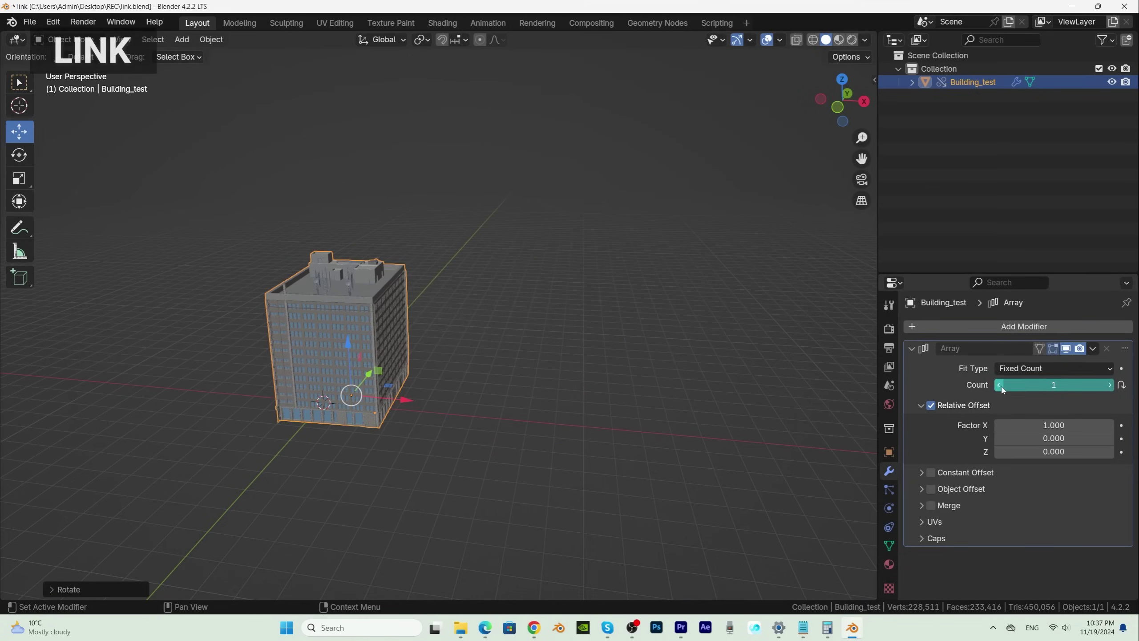
middle_click_drag(341, 321, 366, 321)
key("Tab")
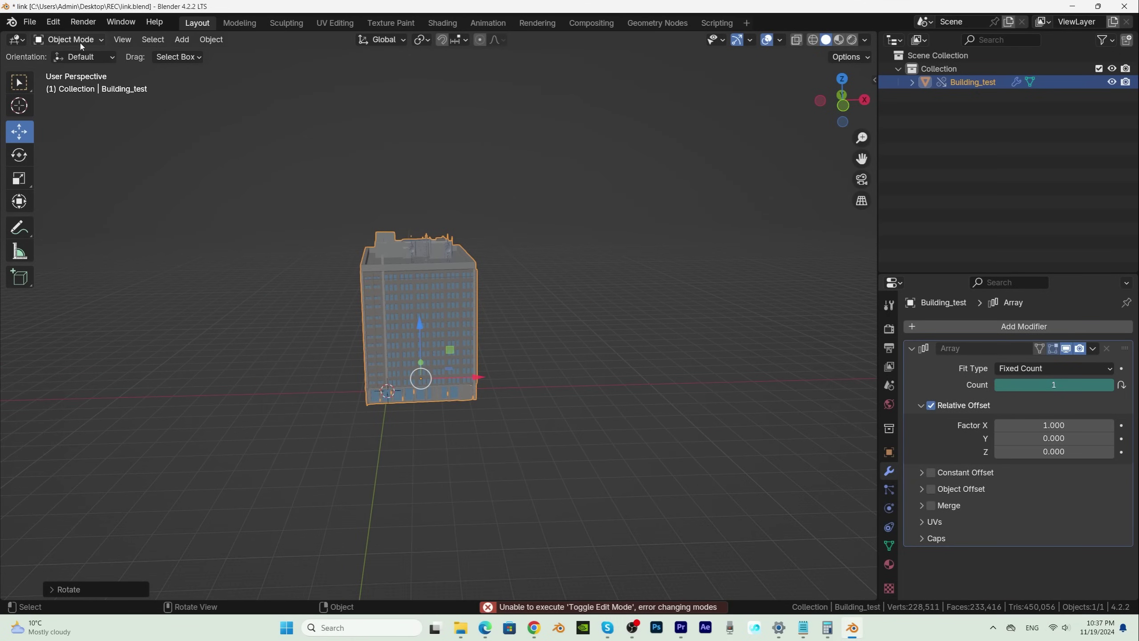
left_click(69, 39)
left_click(67, 70)
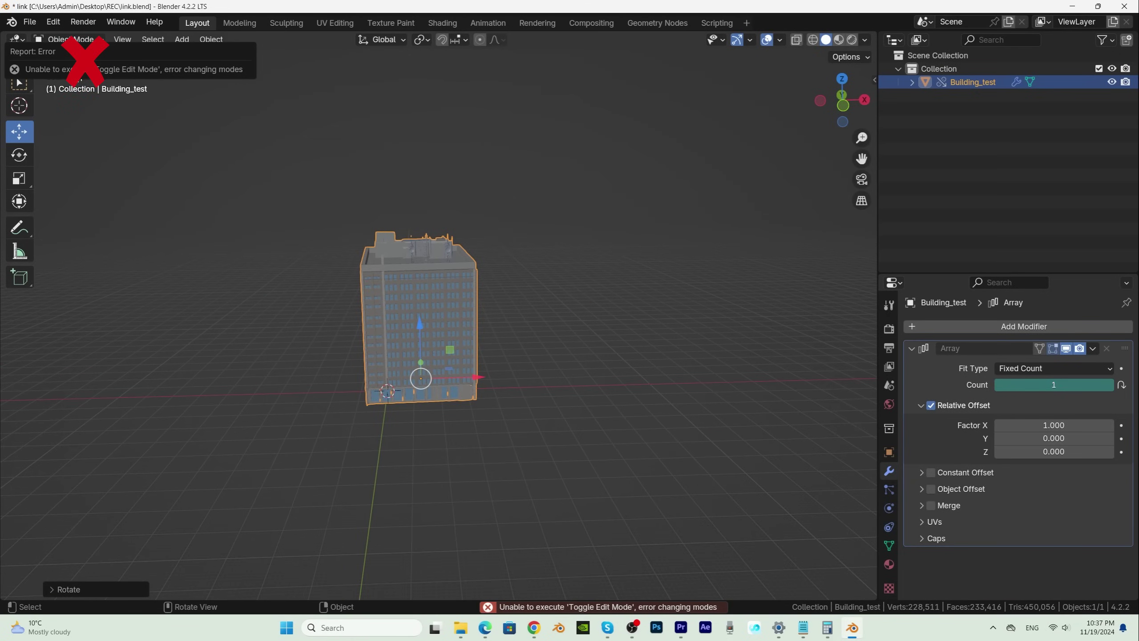
left_click(889, 565)
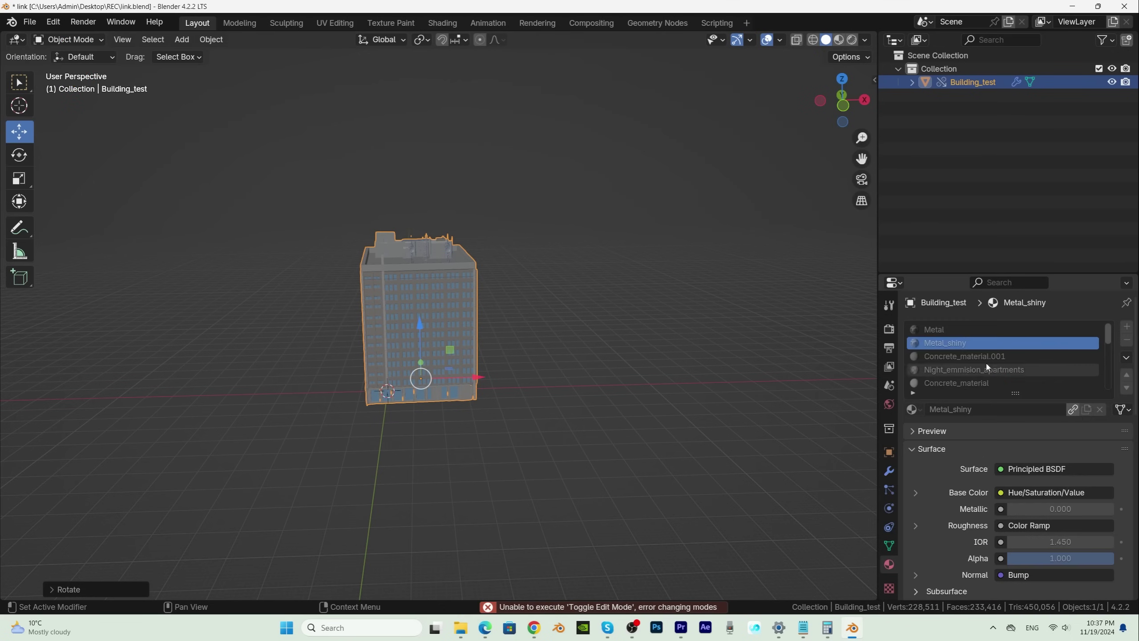
left_click(980, 356)
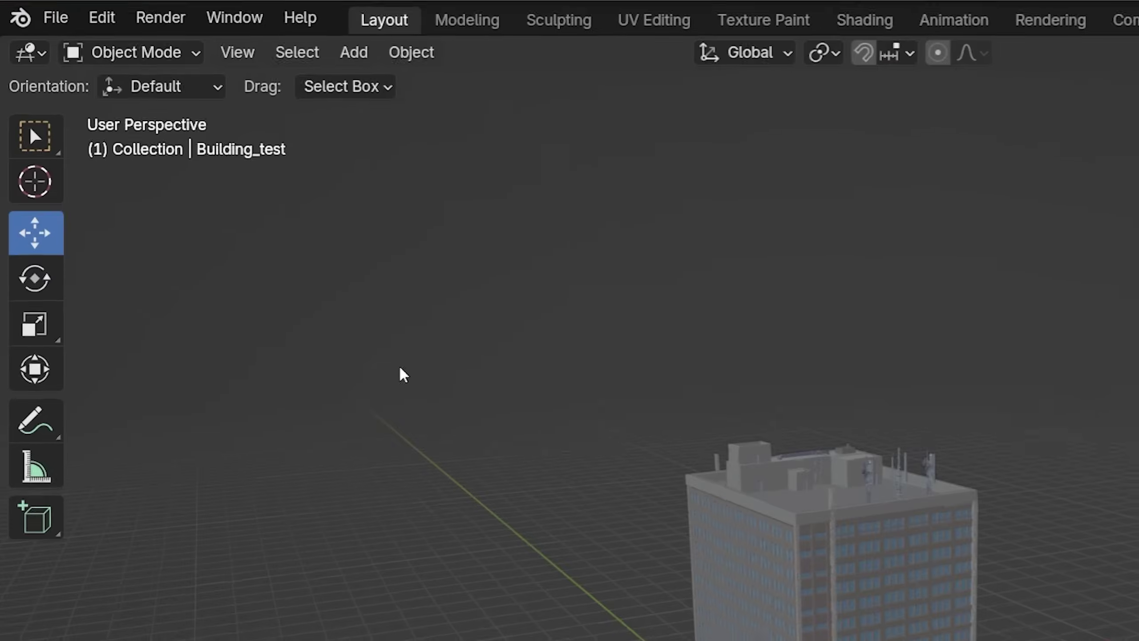
Search Blender's online extensions in Preferences for 'EDIT LINK'.
left_click(53, 22)
left_click(141, 361)
left_click(105, 219)
left_click(335, 29)
type("EDIT LINK")
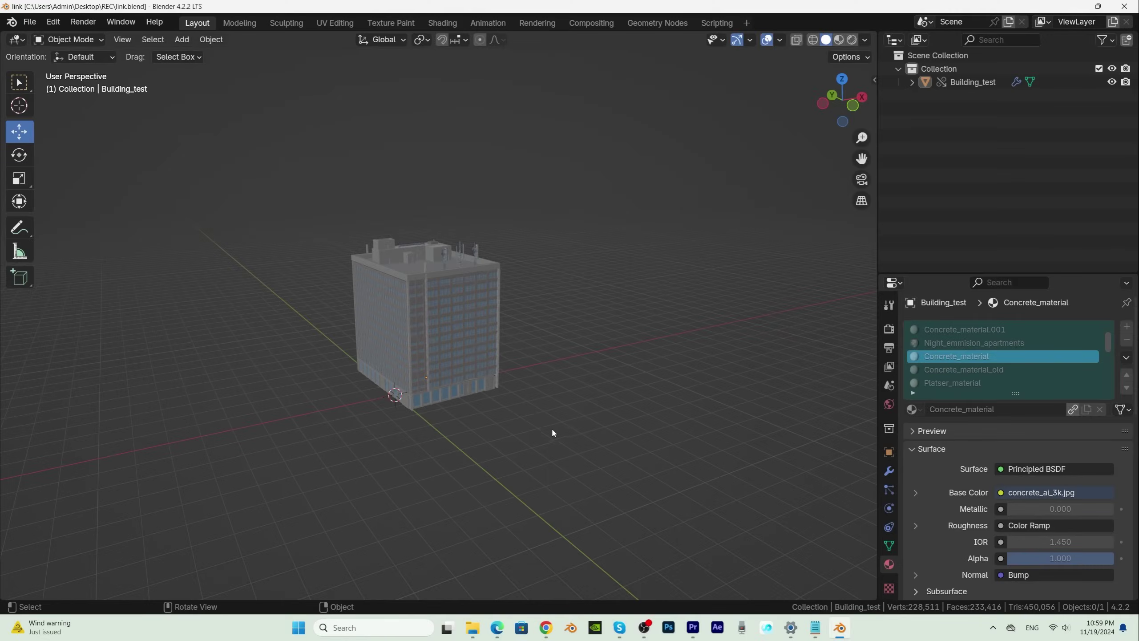
Select the building and expand its Edit Linked Library options in the sidebar.
left_click(473, 362)
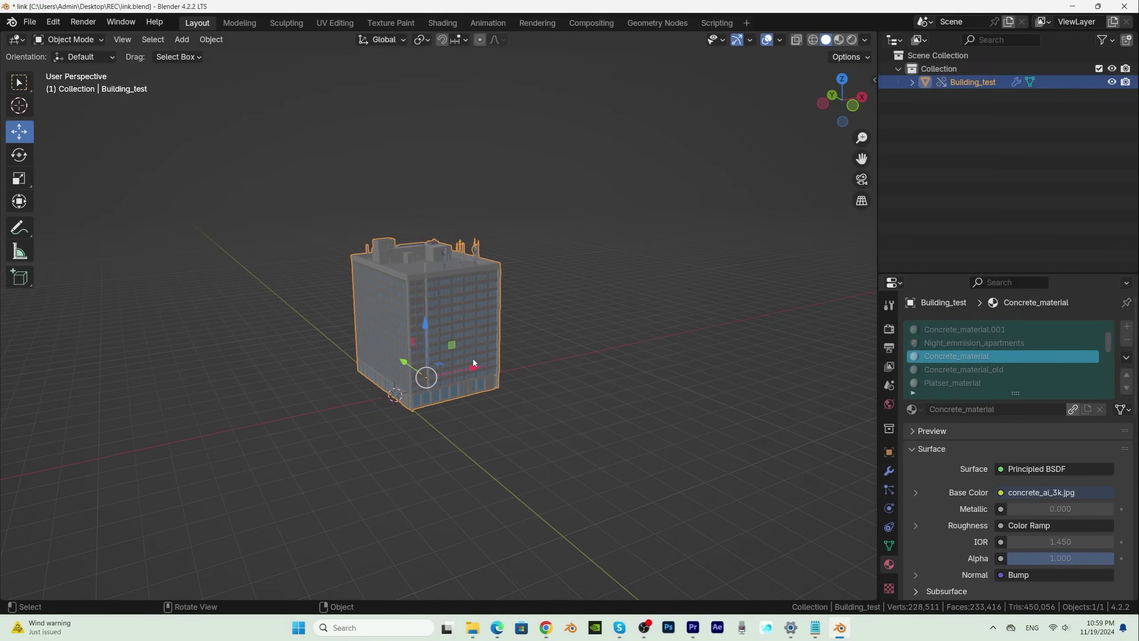
key("n")
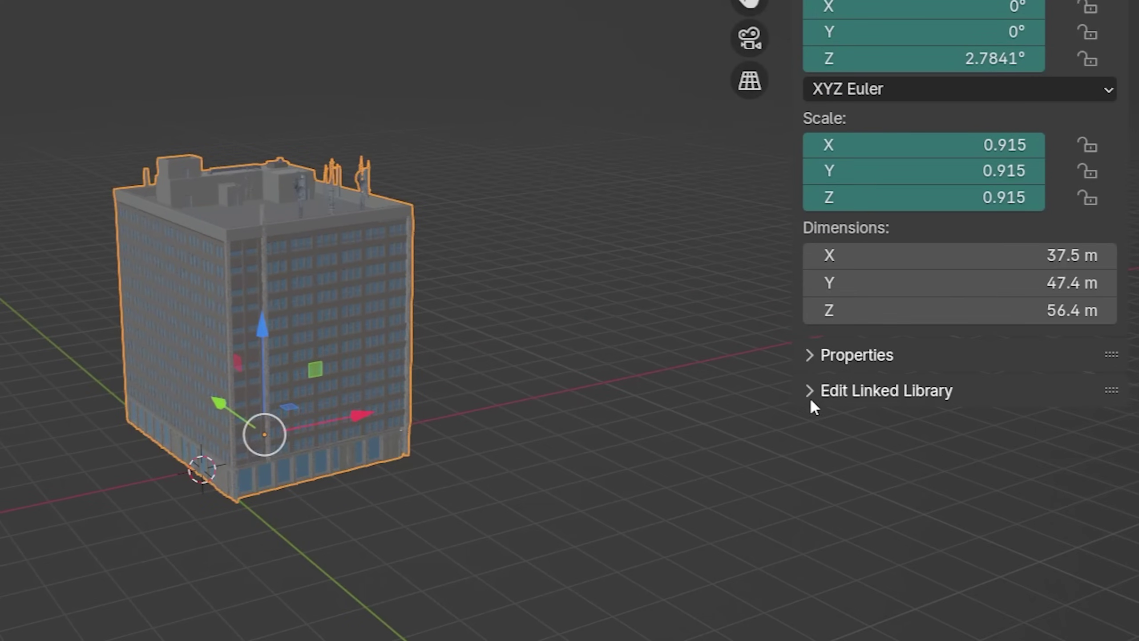
left_click(818, 393)
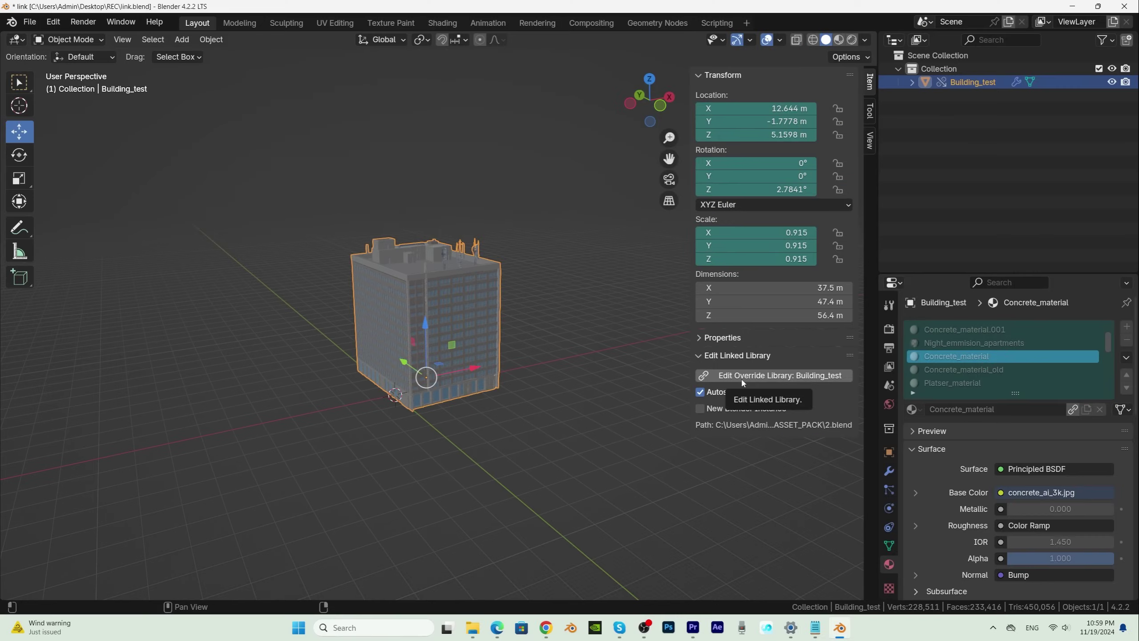
Open the source file 2.blend and return to link.blend, twice.
left_click(742, 377)
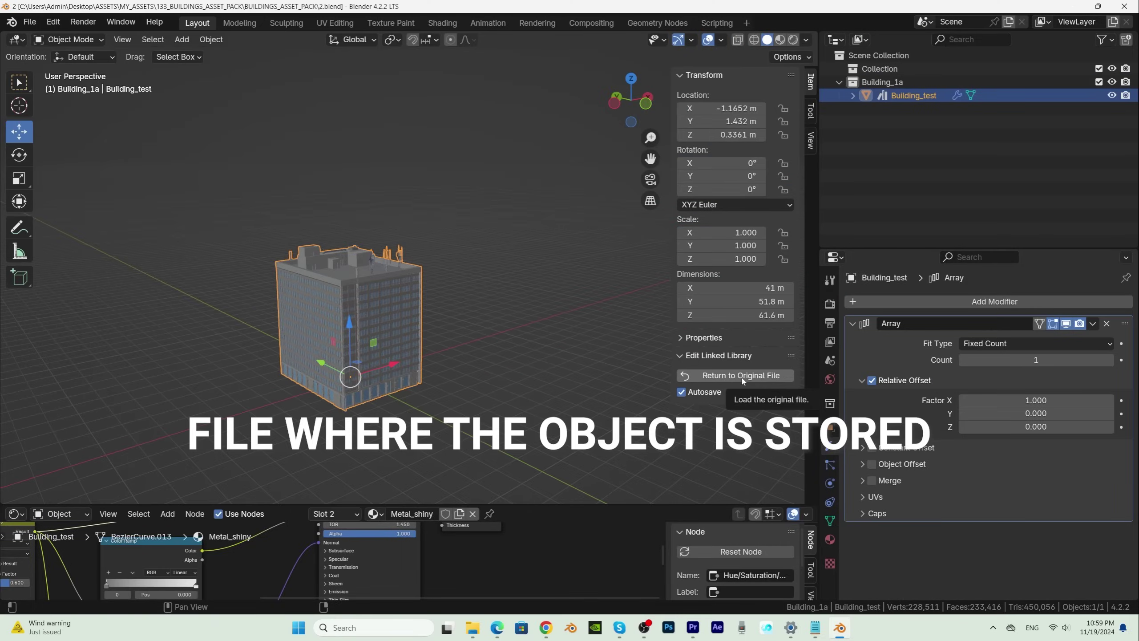
left_click(740, 375)
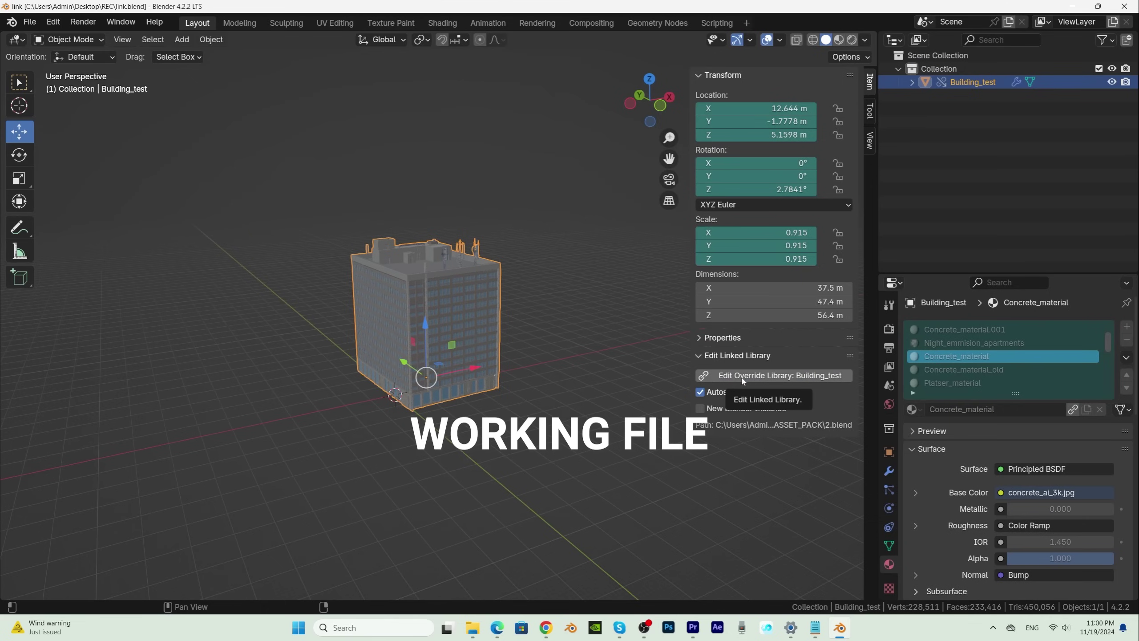
left_click(742, 377)
left_click(741, 375)
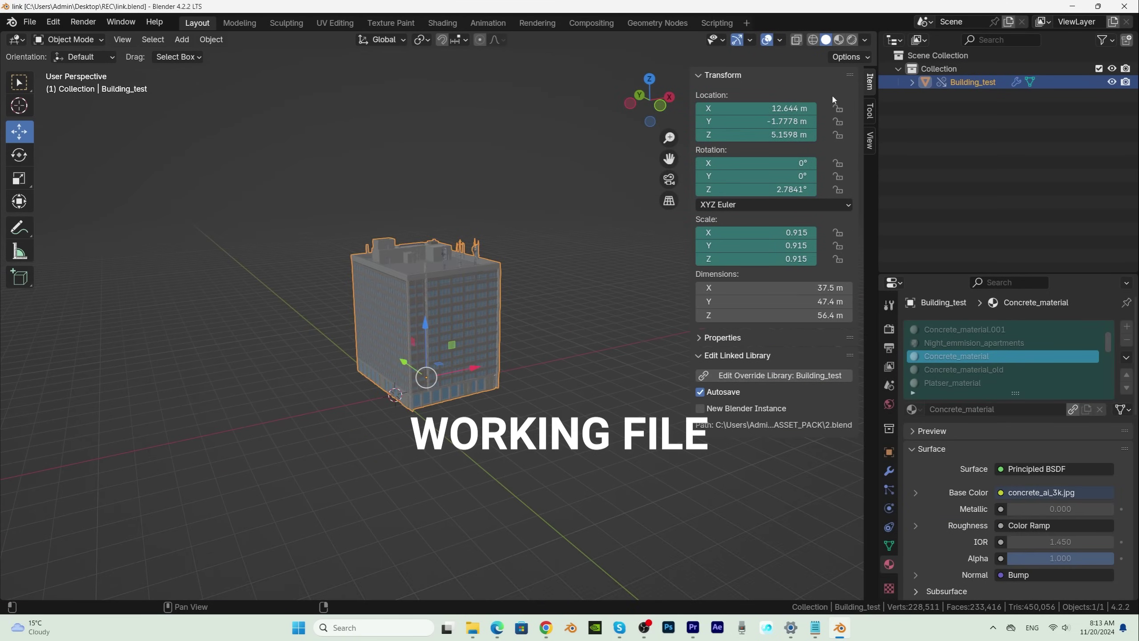
Open the building's source file with Night_emmision_apartments selected and show its material nodes.
left_click(854, 40)
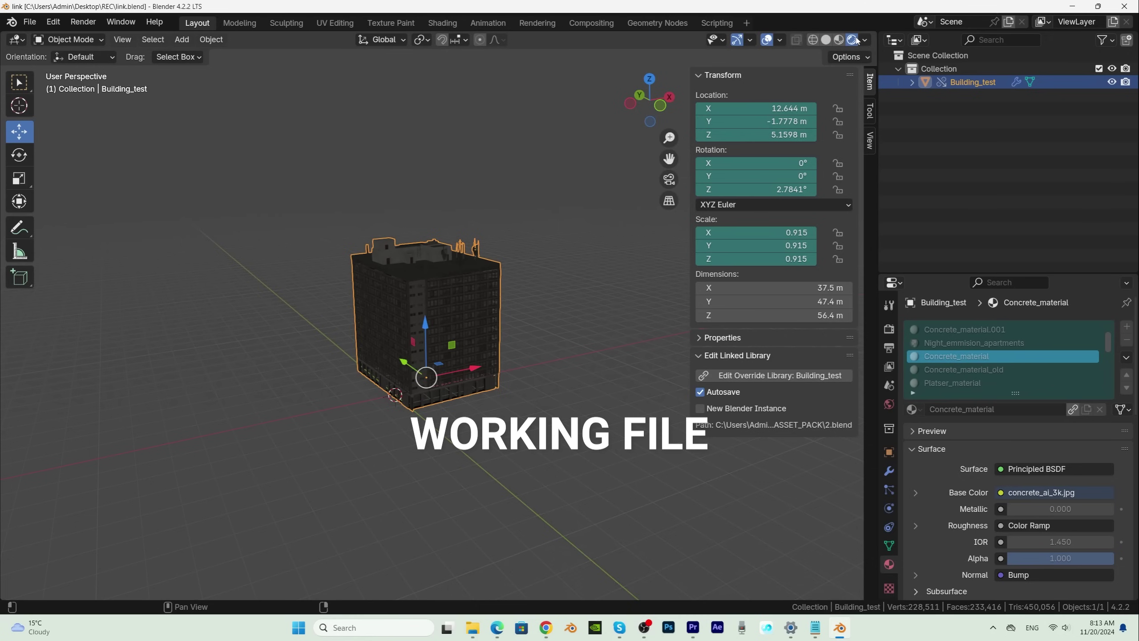
left_click(981, 343)
left_click(774, 376)
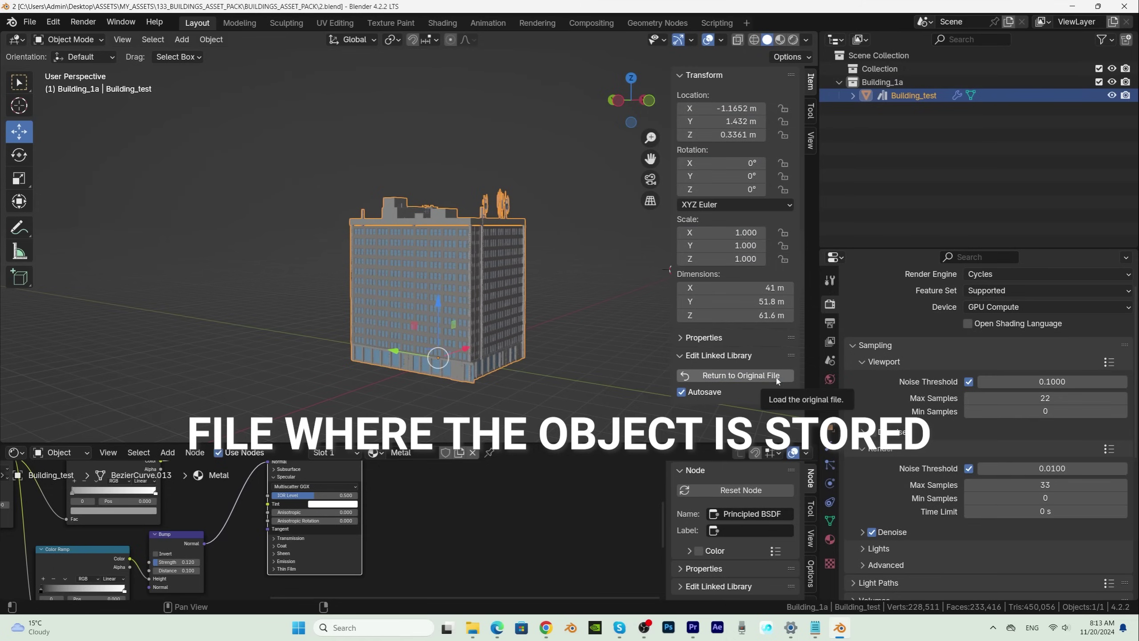
left_click(832, 540)
left_click(911, 319)
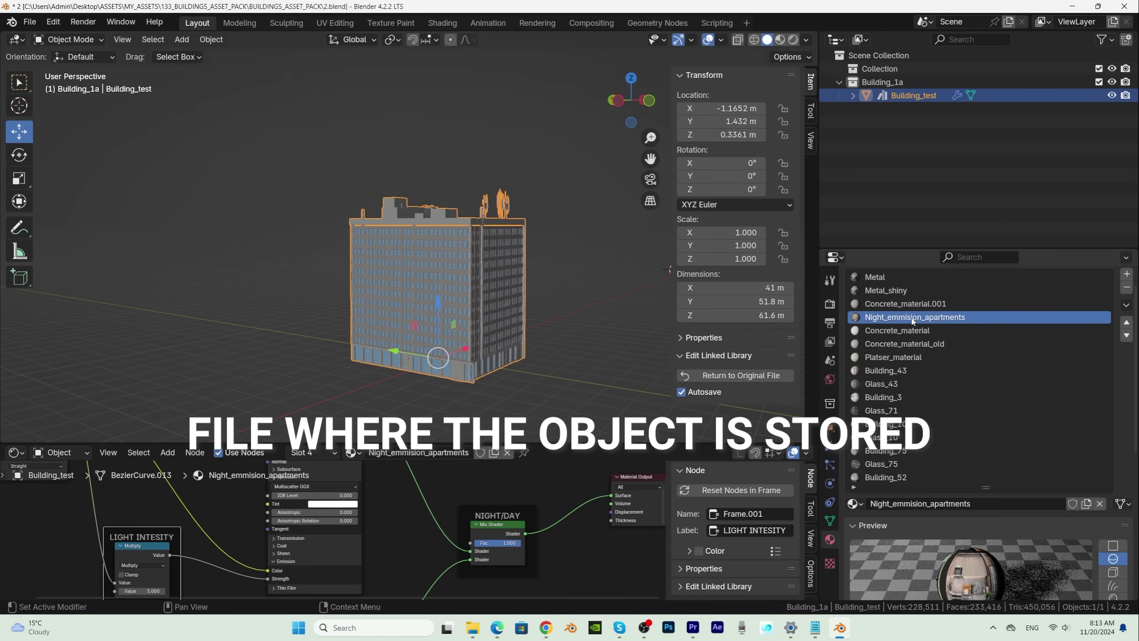
Lower the Mix Shader Fac to light the windows, then render it in link.blend.
left_click(793, 40)
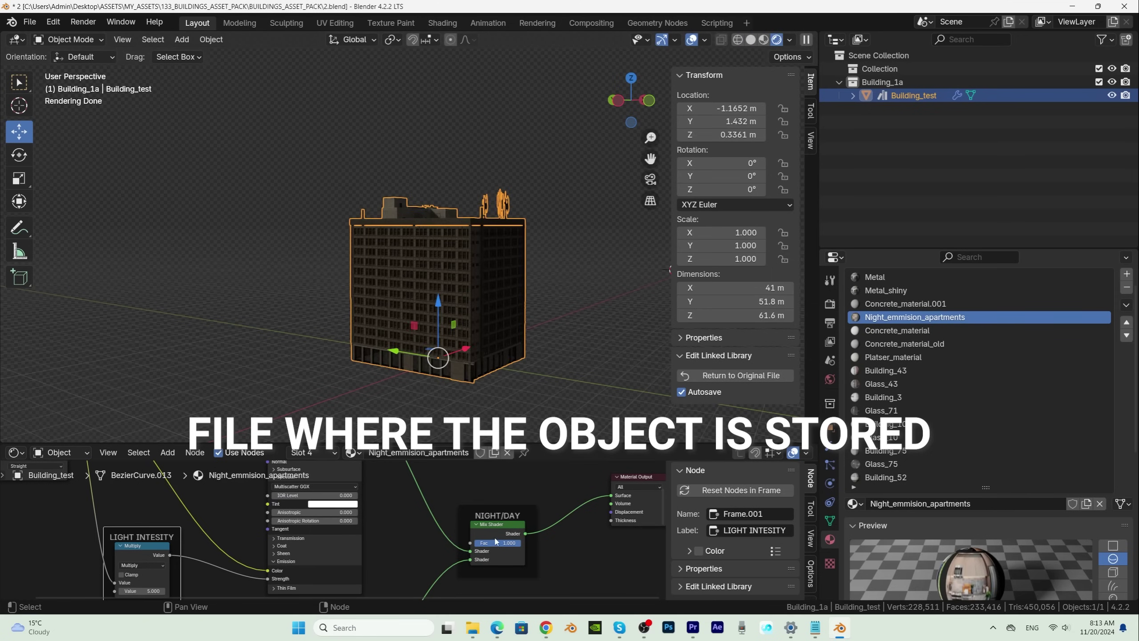
left_click_drag(496, 541, 470, 541)
left_click(741, 375)
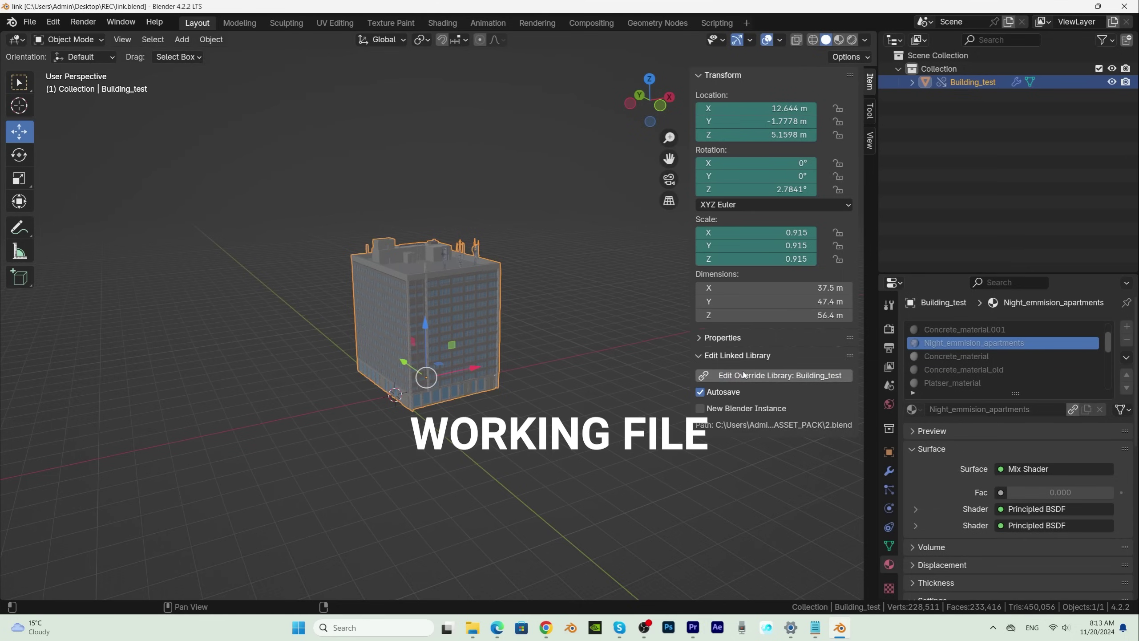
left_click(853, 40)
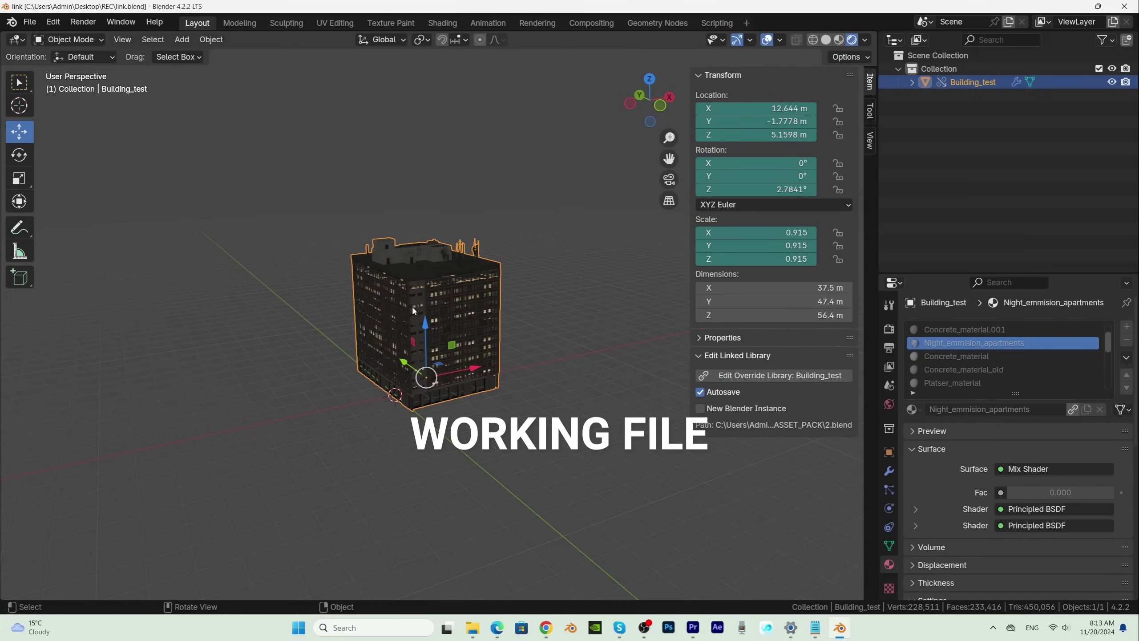
left_click(544, 319)
middle_click_drag(544, 319, 554, 358)
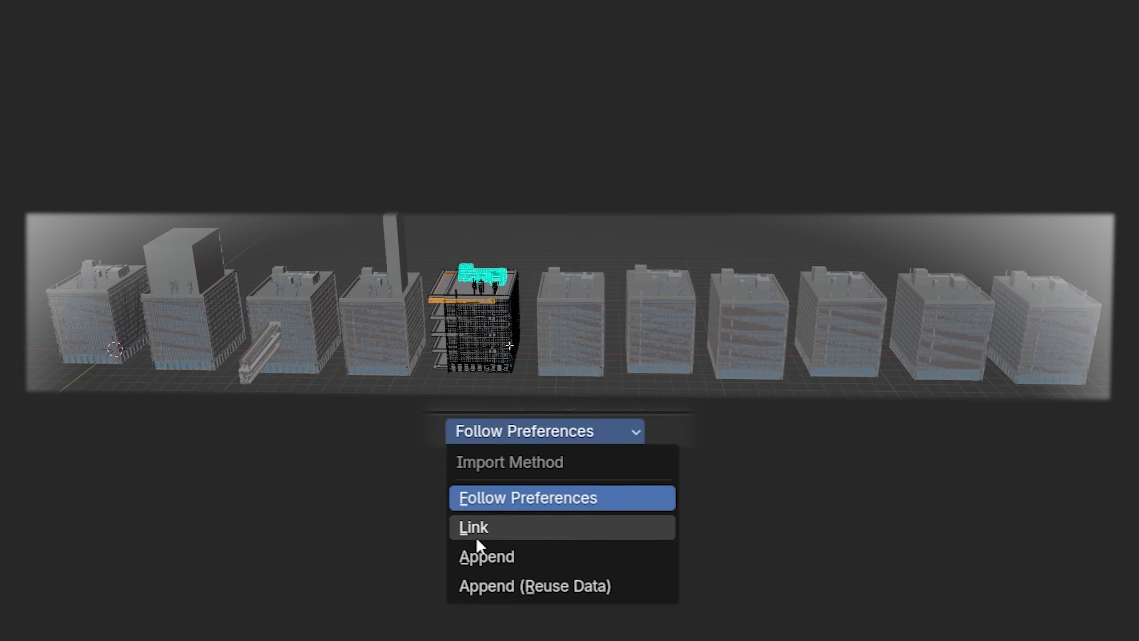
Link the tree_5 asset into the scene with Import Method set to Link.
left_click(478, 538)
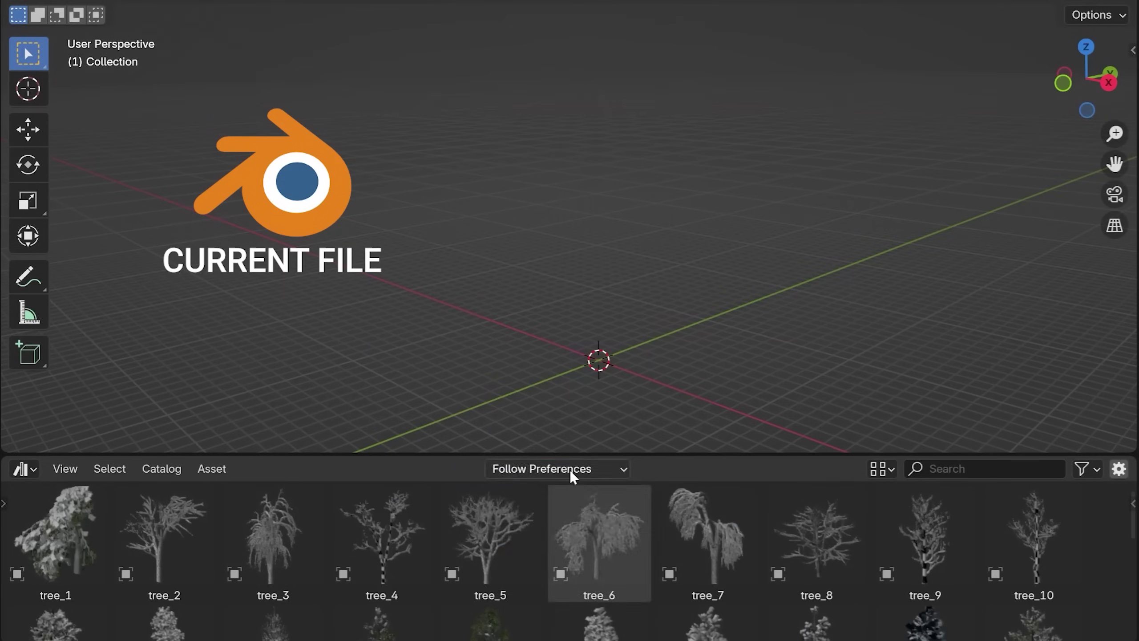
left_click(570, 471)
left_click(522, 537)
mouse_move(522, 537)
left_mouse_down()
mouse_move(504, 536)
mouse_move(562, 399)
left_mouse_up()
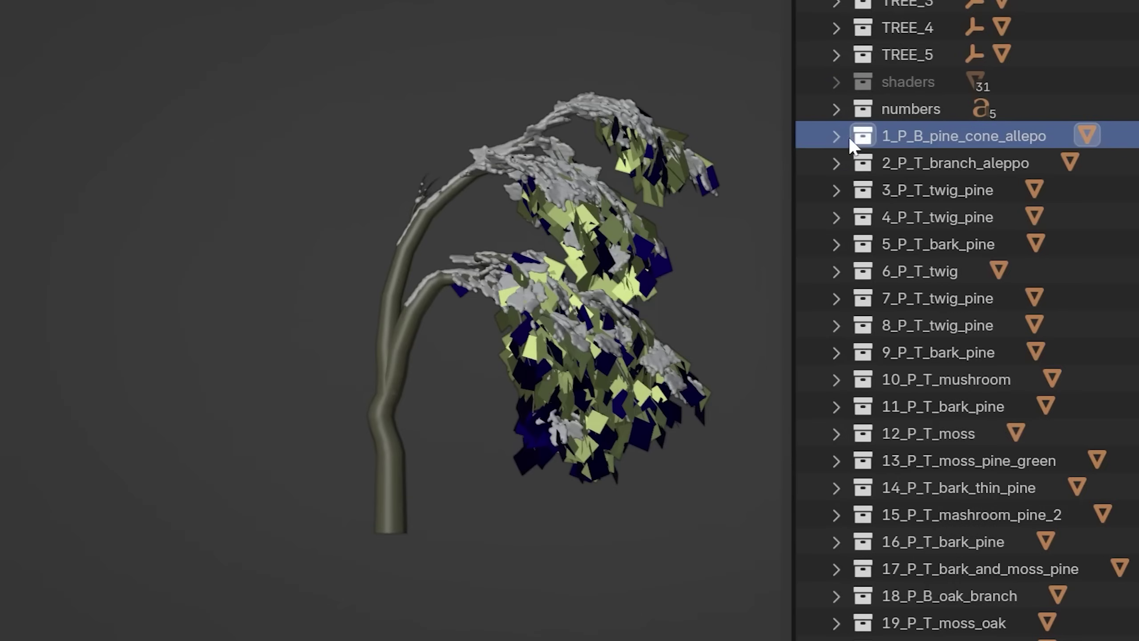
Expand the 1_P_B_pine_cone_allepo through 4_P_T_twig_pine collections in the outliner.
left_click(839, 139)
left_click(838, 192)
left_click(834, 246)
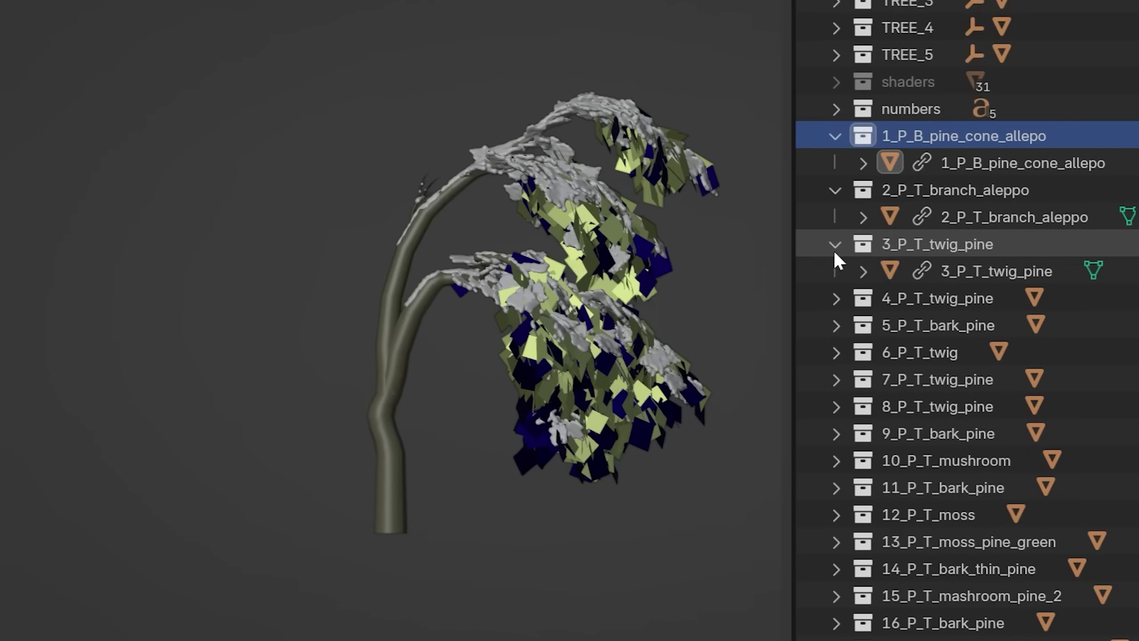
left_click(835, 298)
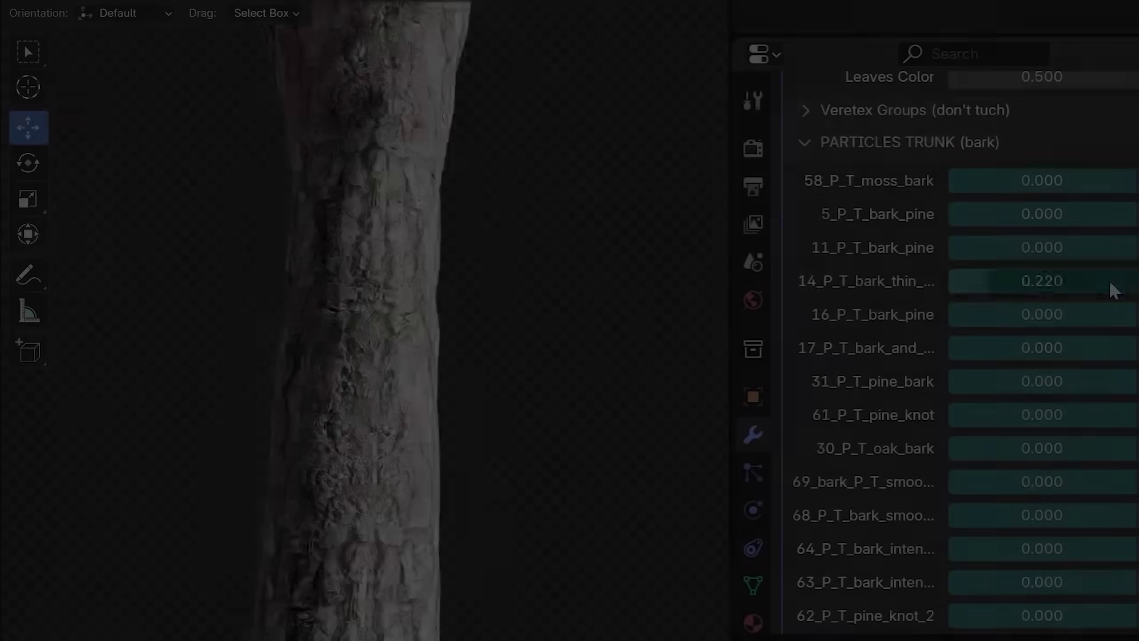
Set bark-and-moss to 0.2, twigs to 0.1, mushrooms to 0.2, and paste the ivy amount.
left_click(976, 346)
type(".2")
key("Return")
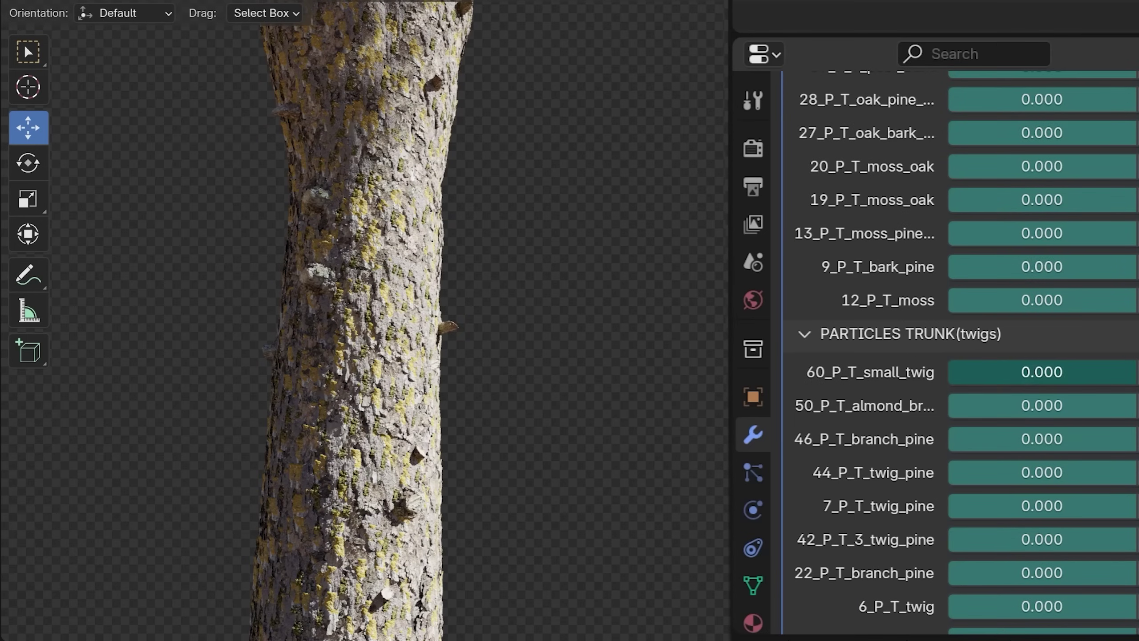
left_click_drag(1011, 376, 1012, 439)
type(".1")
key("Return")
left_click(1012, 438)
type(".2")
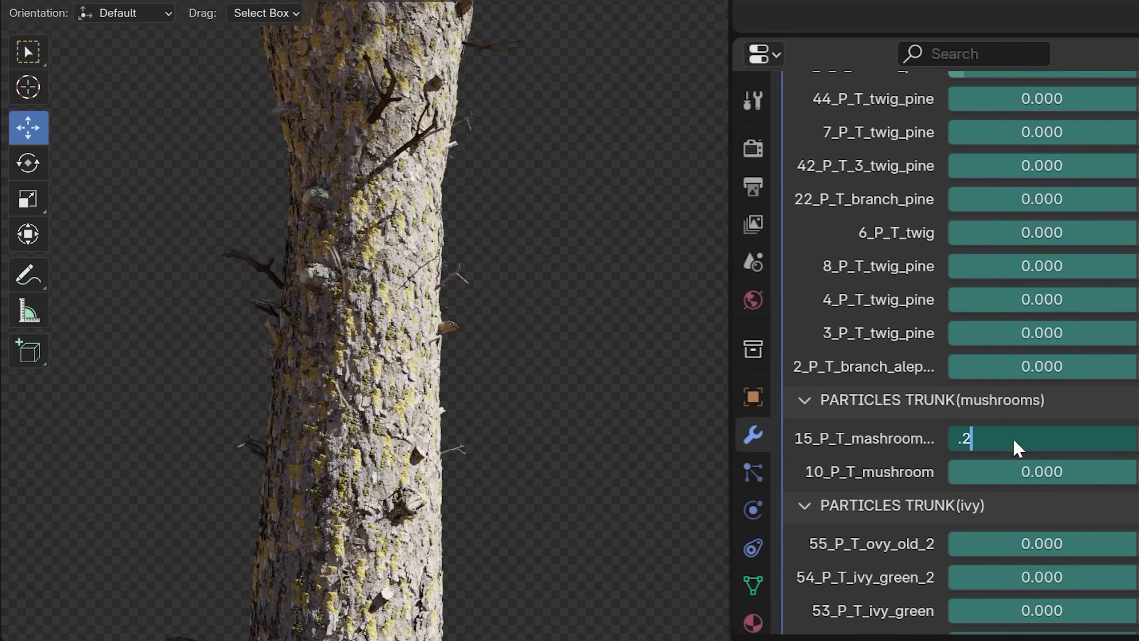
key("Return")
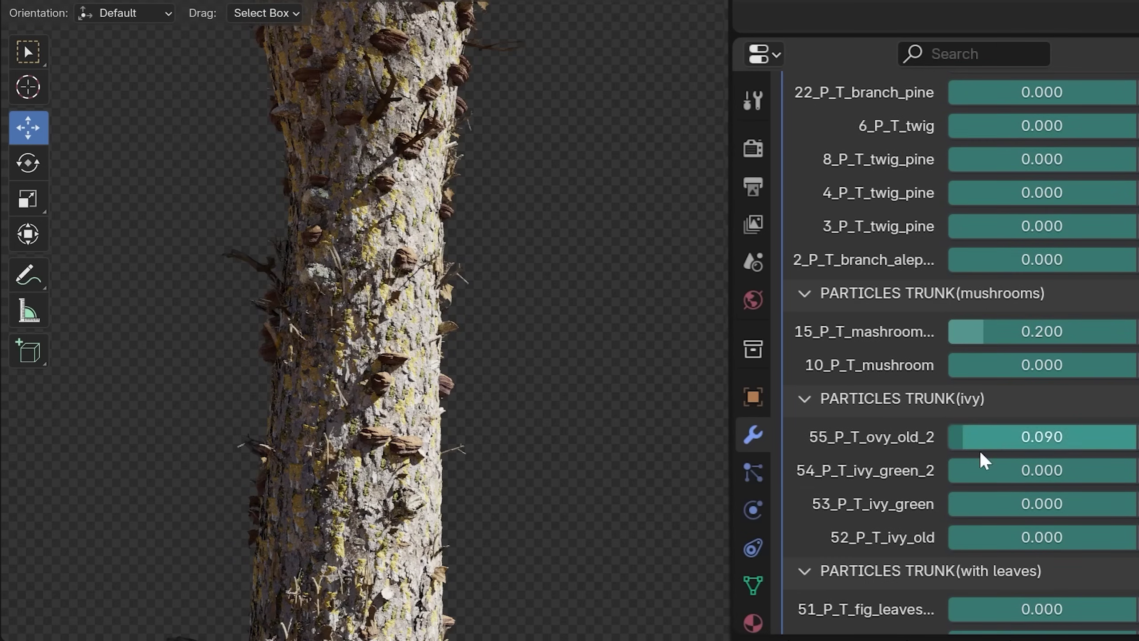
key("ctrl+v")
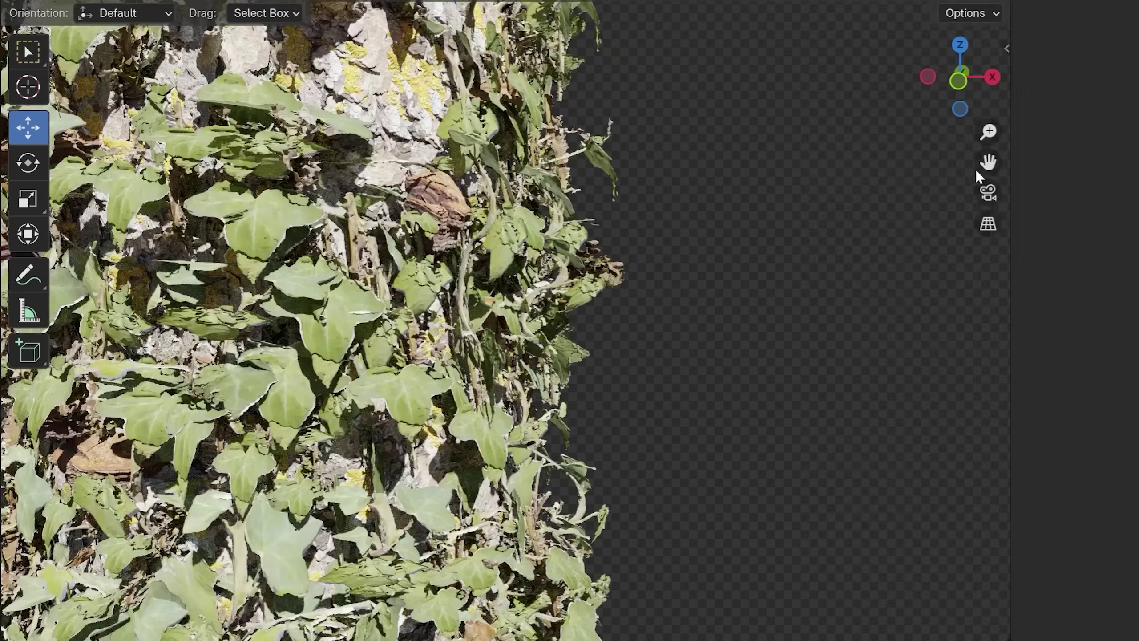
Set the 24_P_B_pine_leaves particle amount to 0.4.
left_click_drag(987, 162, 1134, 166)
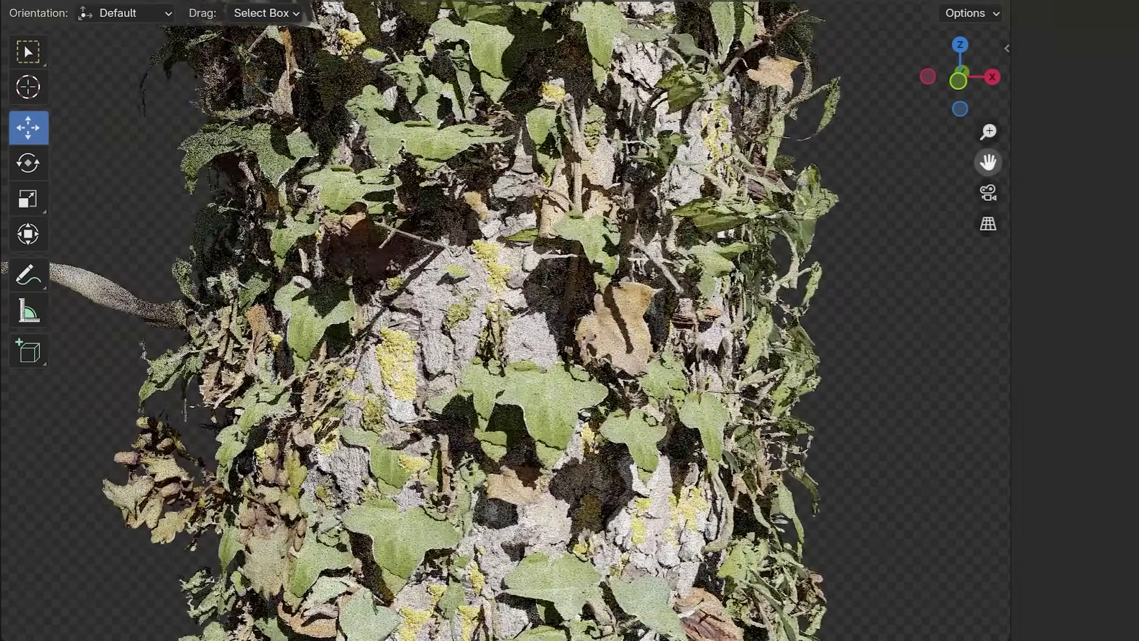
left_click(1027, 228)
type(".4")
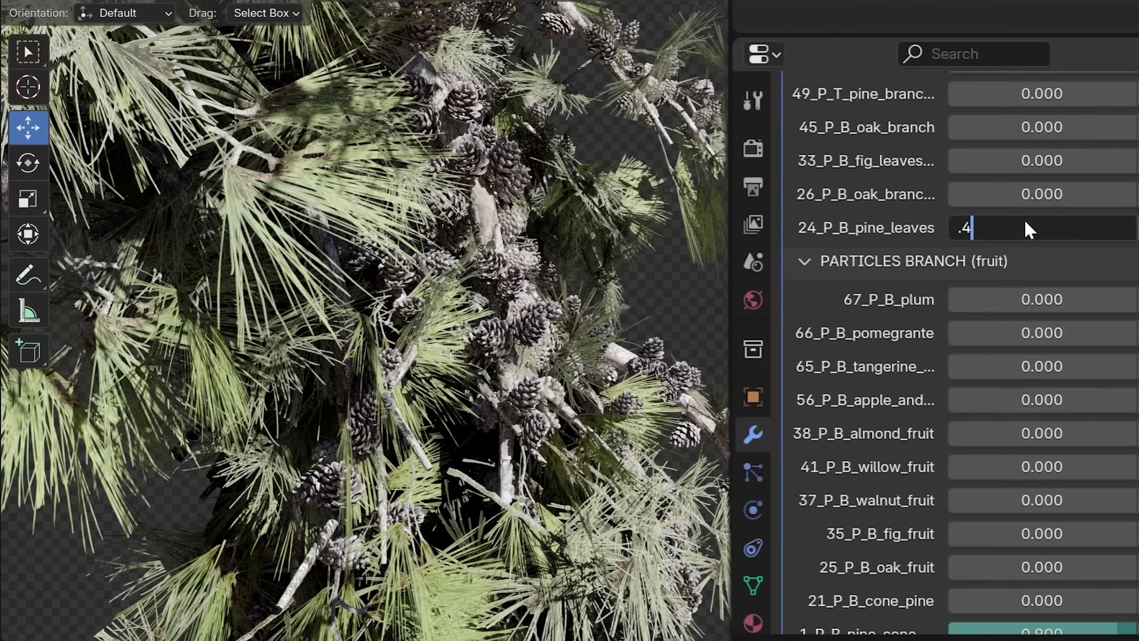
key("Return")
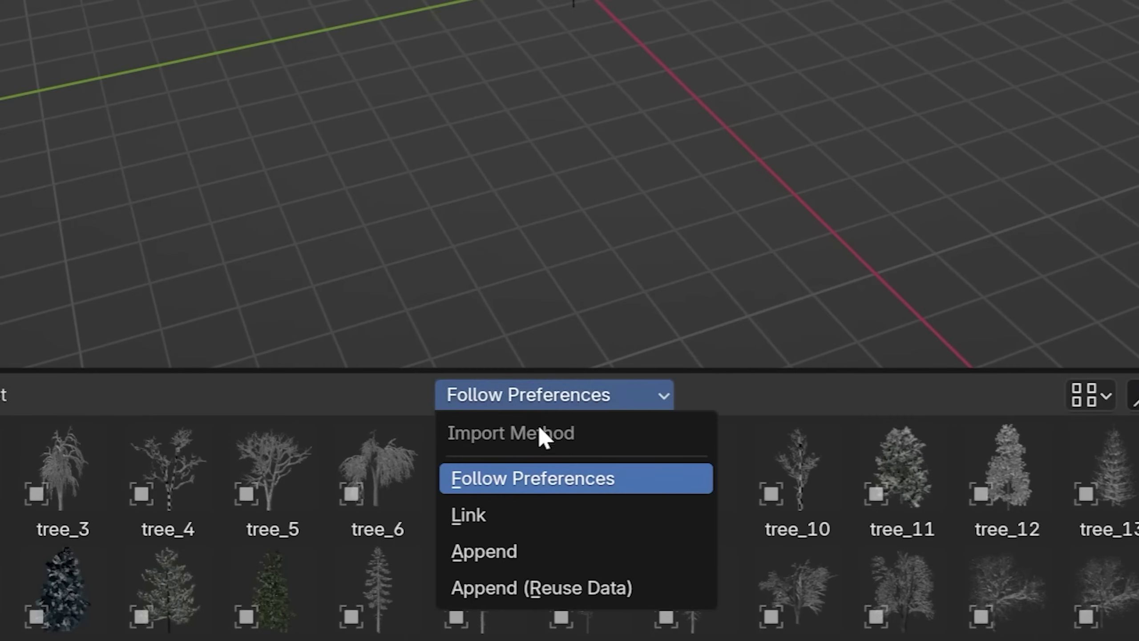
Link tree assets into the scene and orbit to inspect the row of trees.
left_click(500, 514)
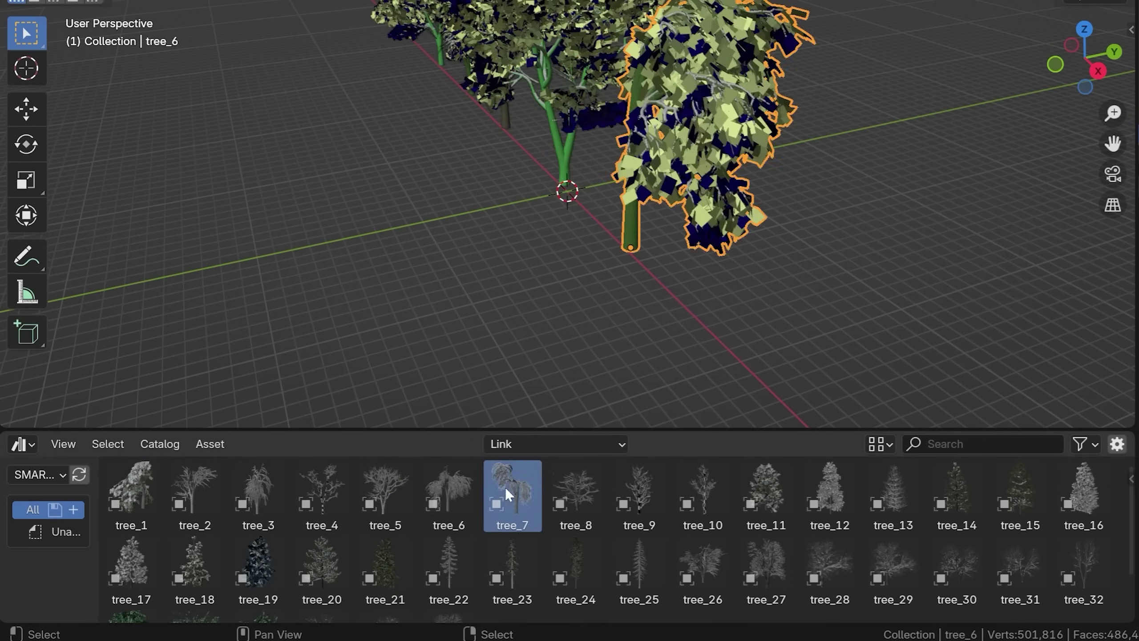
scroll(647, 280, "down", 5)
middle_click_drag(648, 279, 754, 276)
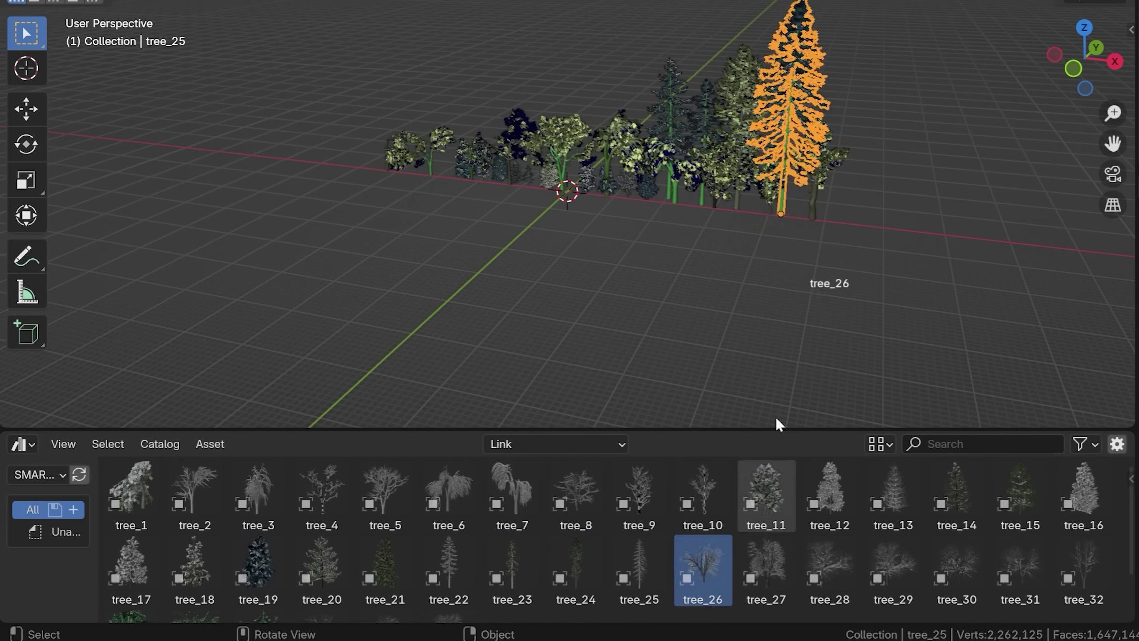
middle_click_drag(594, 264, 753, 287)
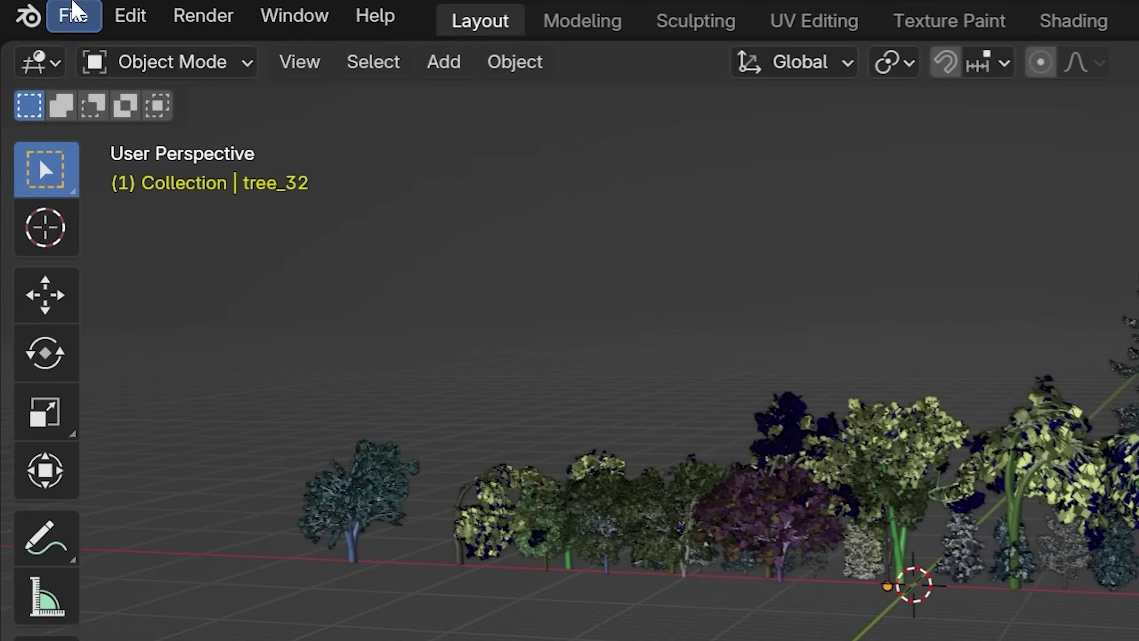
left_click(71, 13)
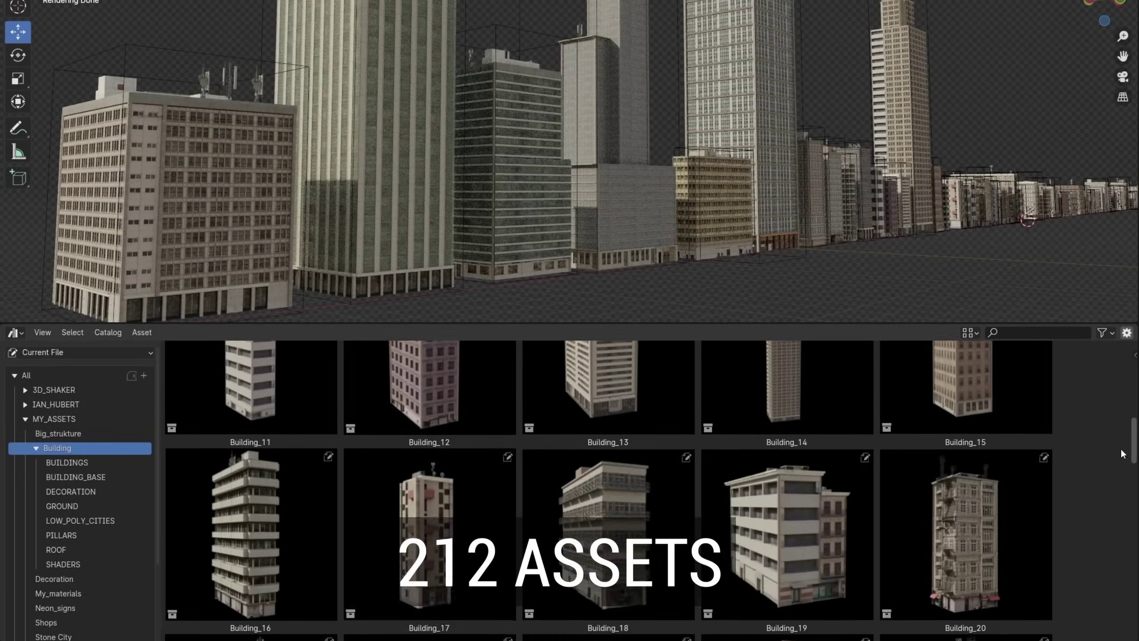
Scroll through the building pack's 212 assets and the creator's store page.
scroll(1123, 450, "down", 12)
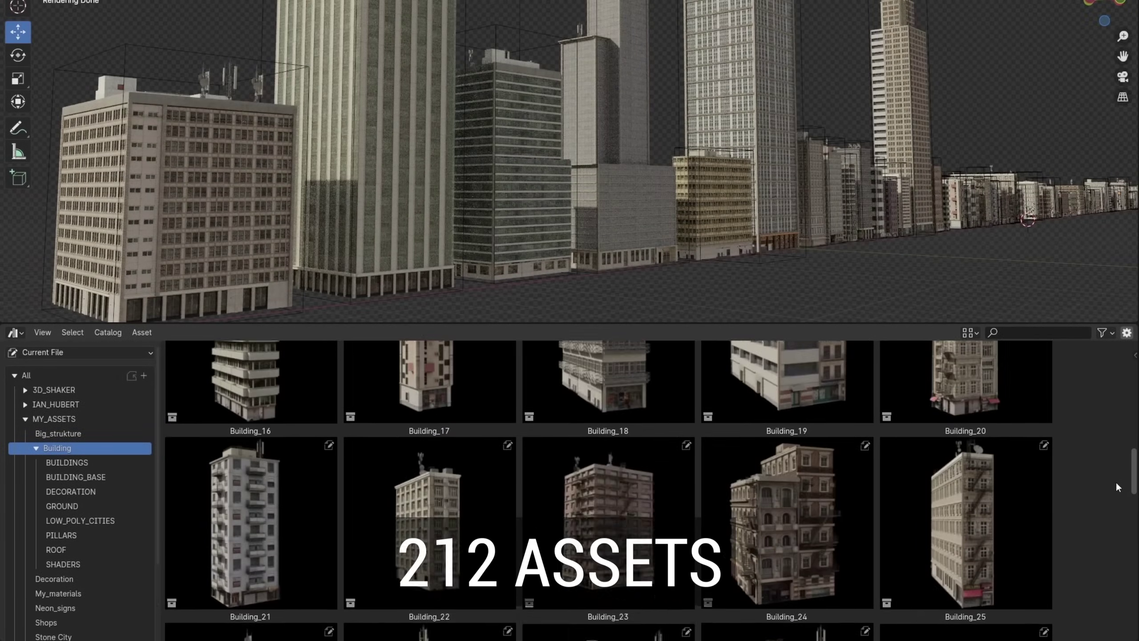
scroll(1136, 565, "down", 4)
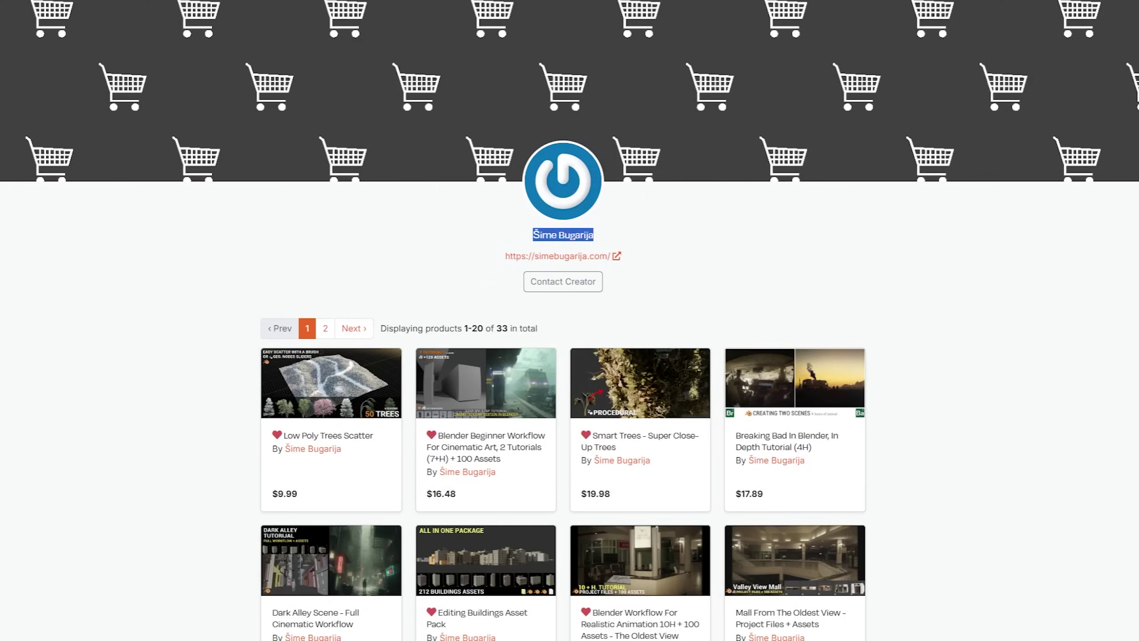
scroll(570, 320, "down", 10)
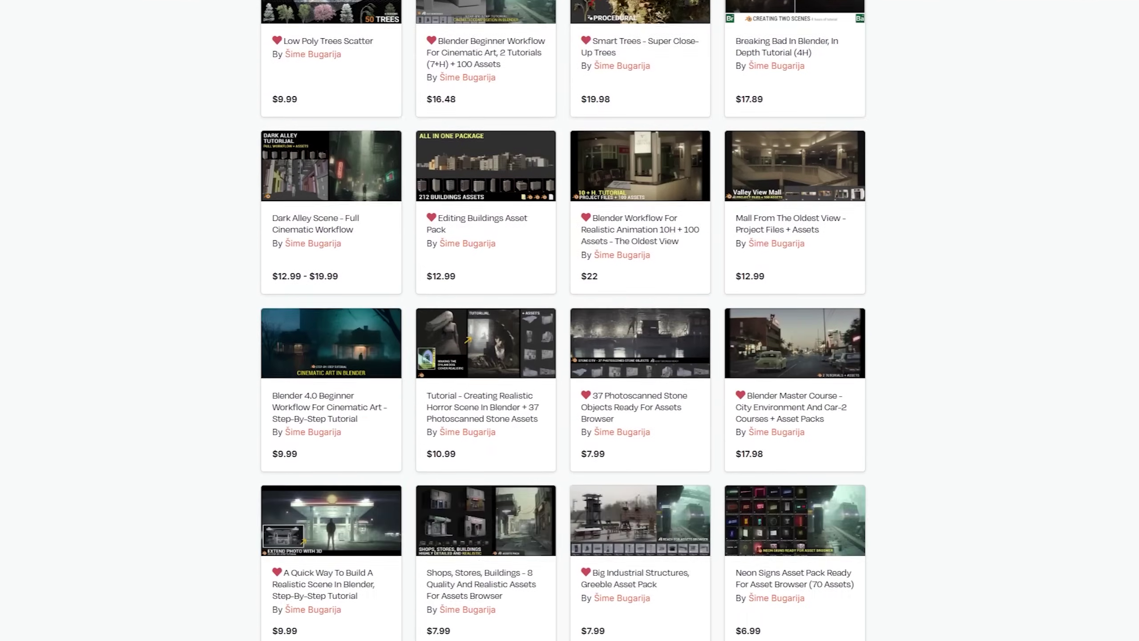